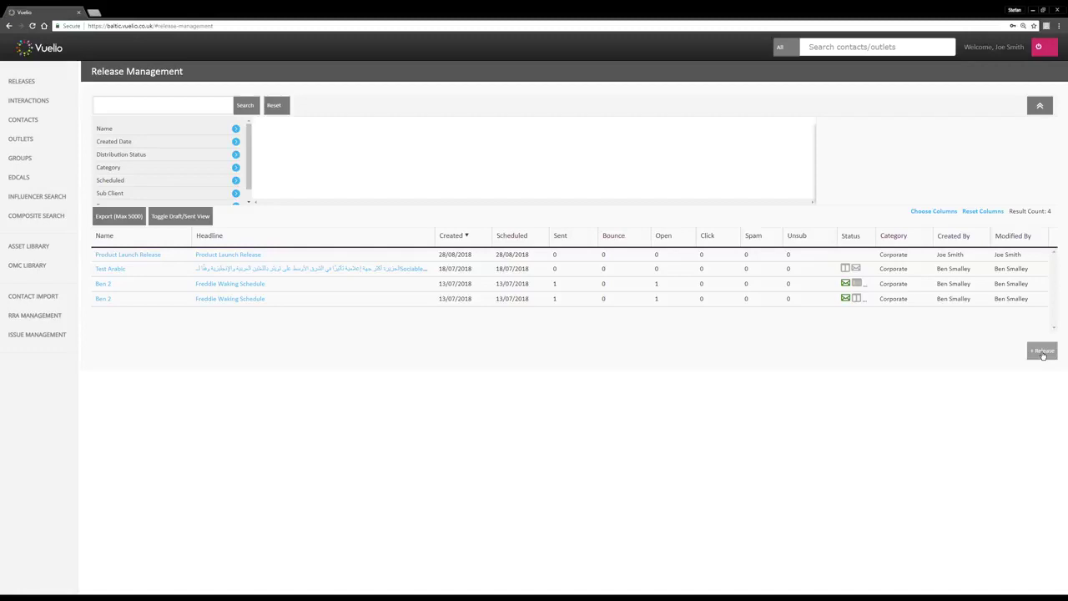
Start a new blank release with the '+ Release' button on Release Management
{"action": "left_click", "coordinate": [1042, 352]}
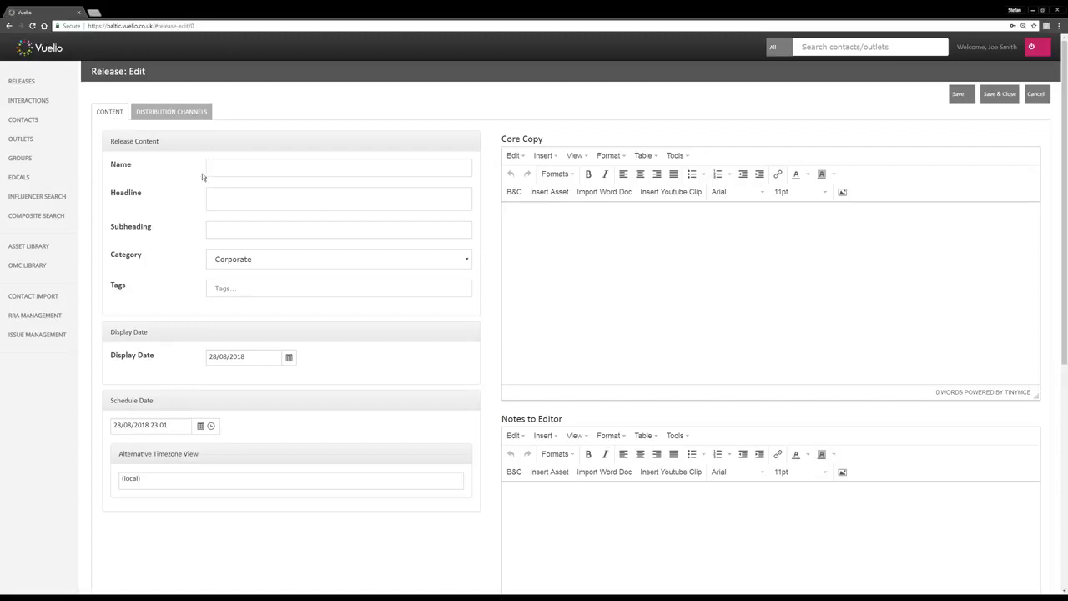
Name the release 'Test Release' and change the headline to 'Product Launch', keeping category Corporate
{"action": "left_click", "coordinate": [226, 170]}
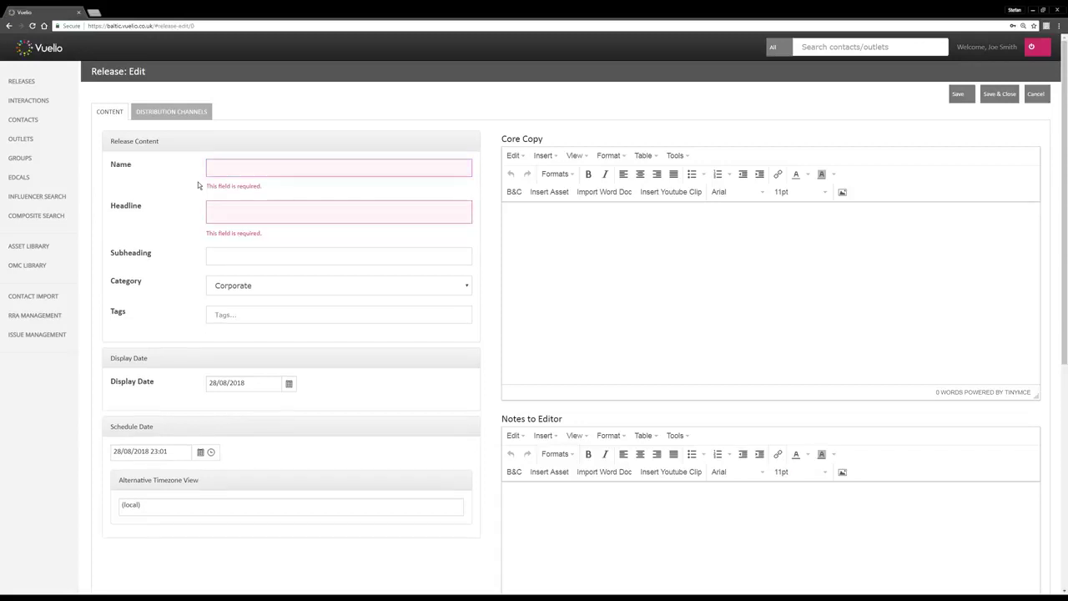
{"action": "type", "text": "Test Release"}
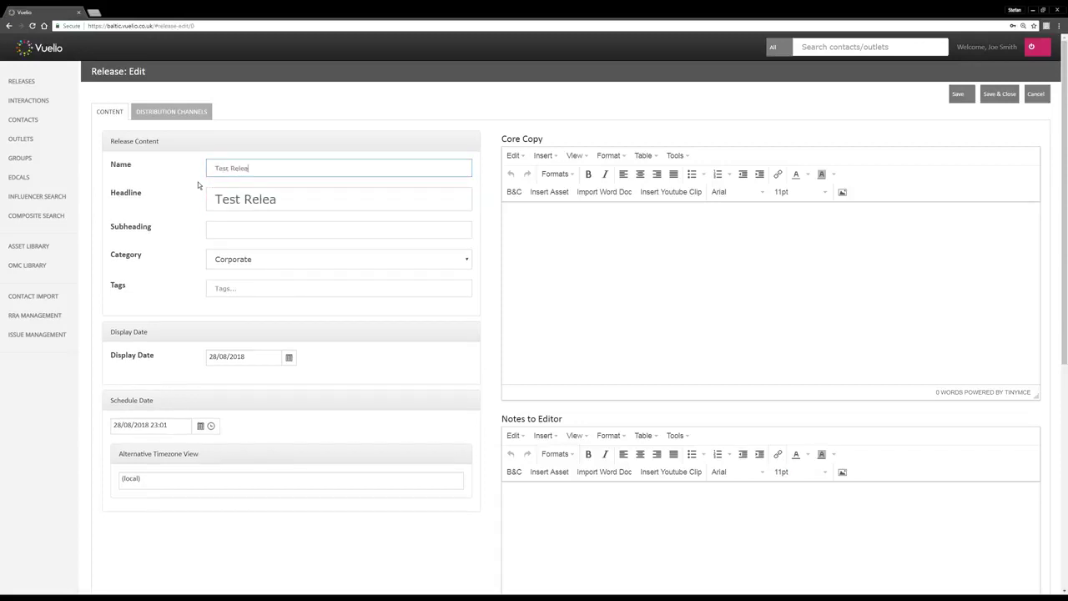
{"action": "left_click_drag", "start_coordinate": [294, 201], "coordinate": [212, 197]}
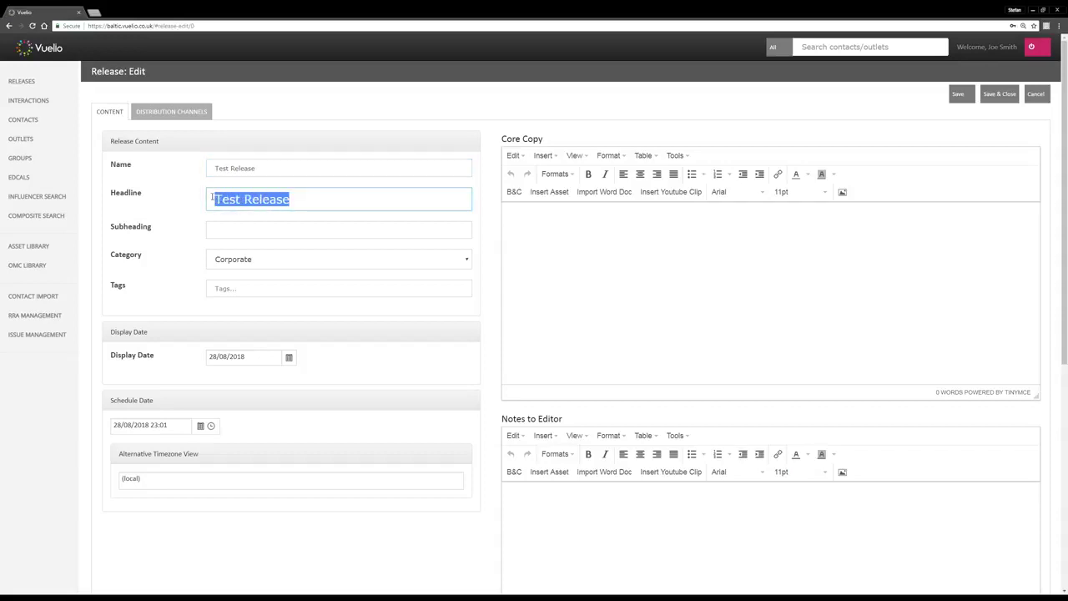
{"action": "type", "text": "Product Launch"}
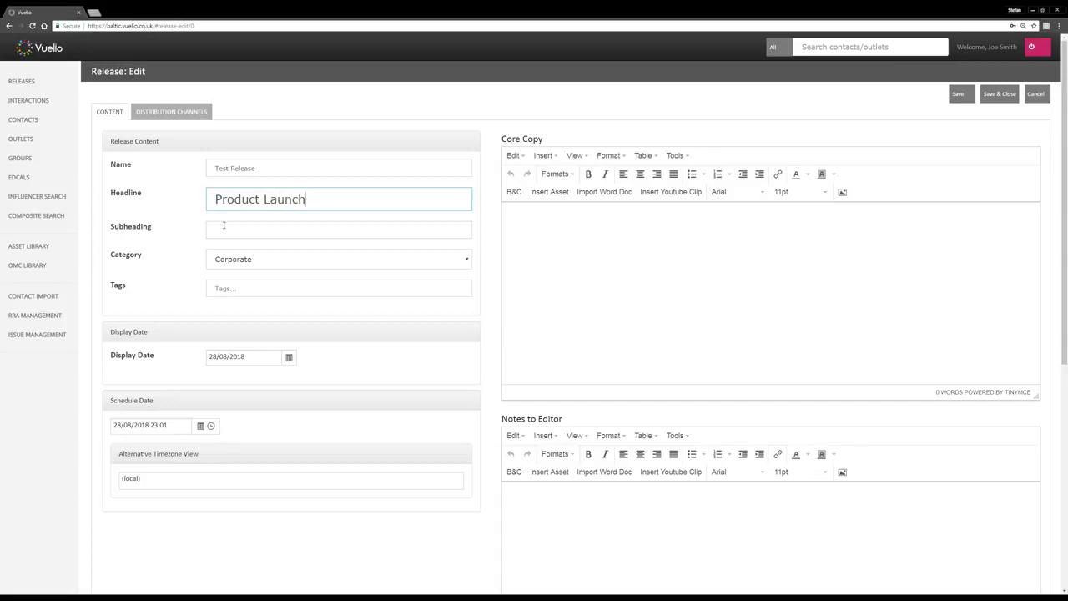
{"action": "left_click", "coordinate": [224, 225]}
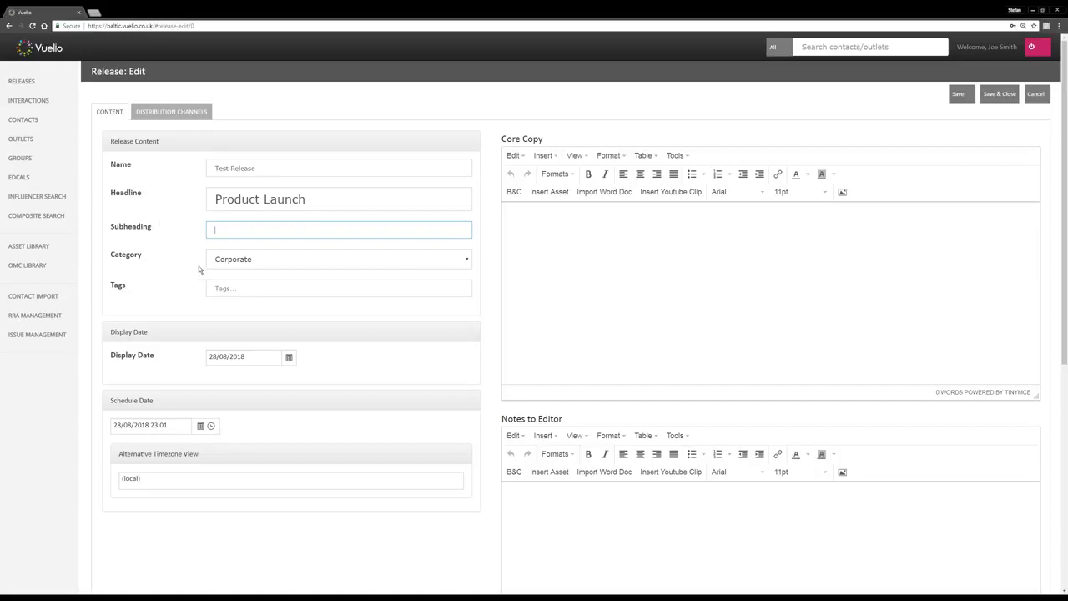
{"action": "left_click", "coordinate": [290, 267]}
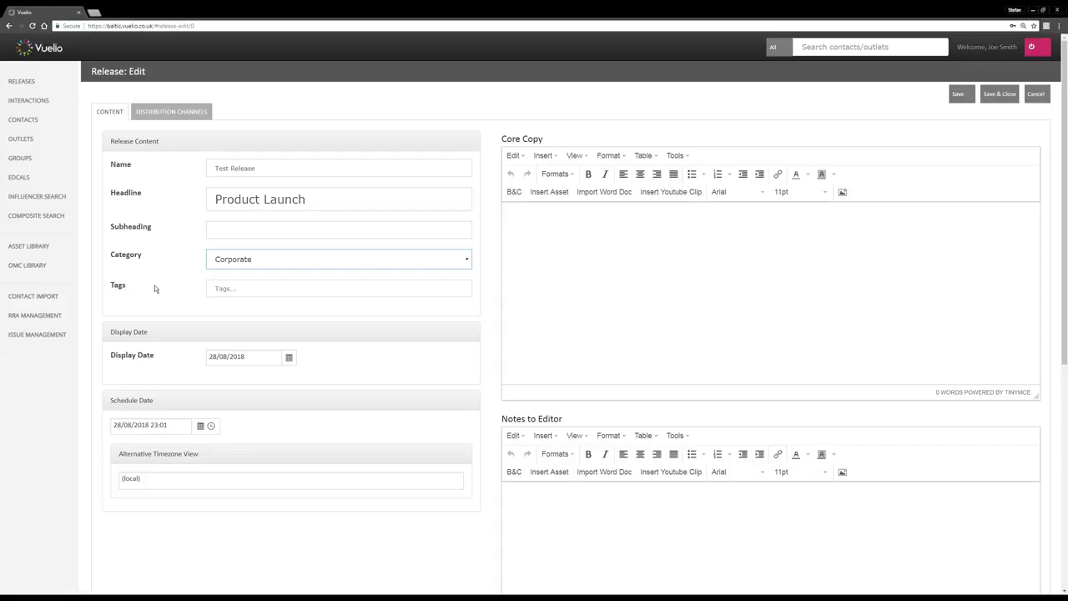
Tag the release with product, vuelio and launch
{"action": "left_click", "coordinate": [232, 290]}
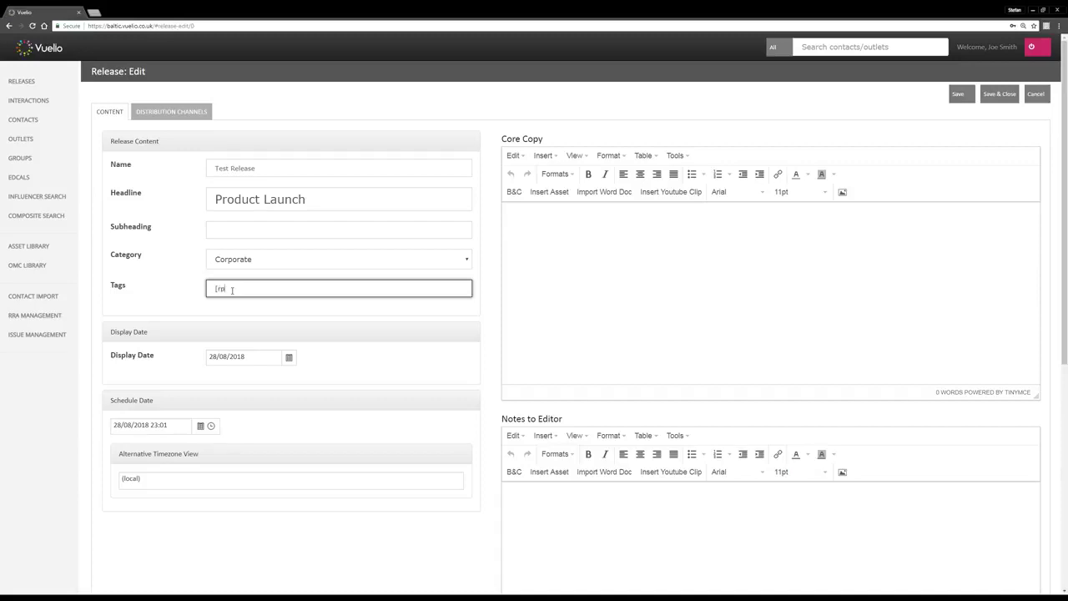
{"action": "type", "text": "pru"}
{"action": "type", "text": "oduct"}
{"action": "key", "text": "Return"}
{"action": "type", "text": "vuelio"}
{"action": "key", "text": "Return"}
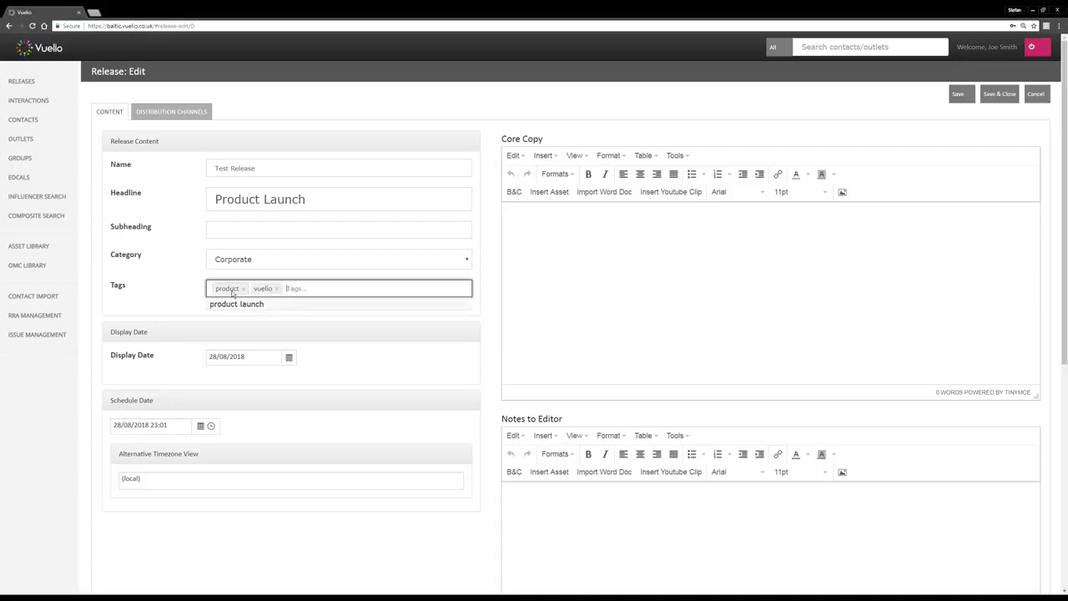
{"action": "type", "text": "launch"}
{"action": "key", "text": "Return"}
{"action": "left_click", "coordinate": [176, 288]}
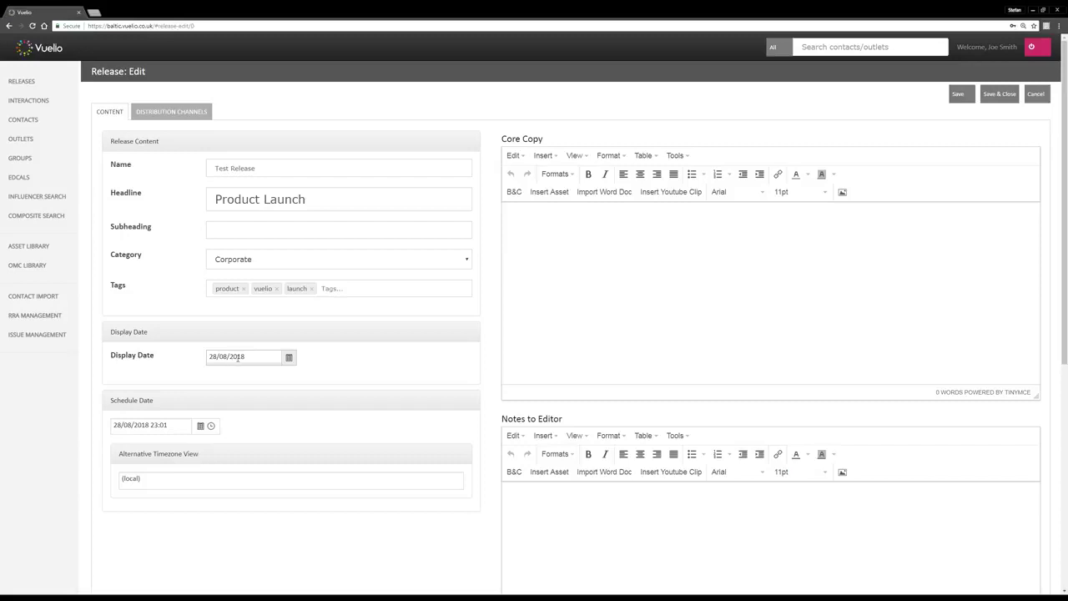
Schedule the release for 4 September 2018 at 08:00
{"action": "left_click", "coordinate": [290, 359]}
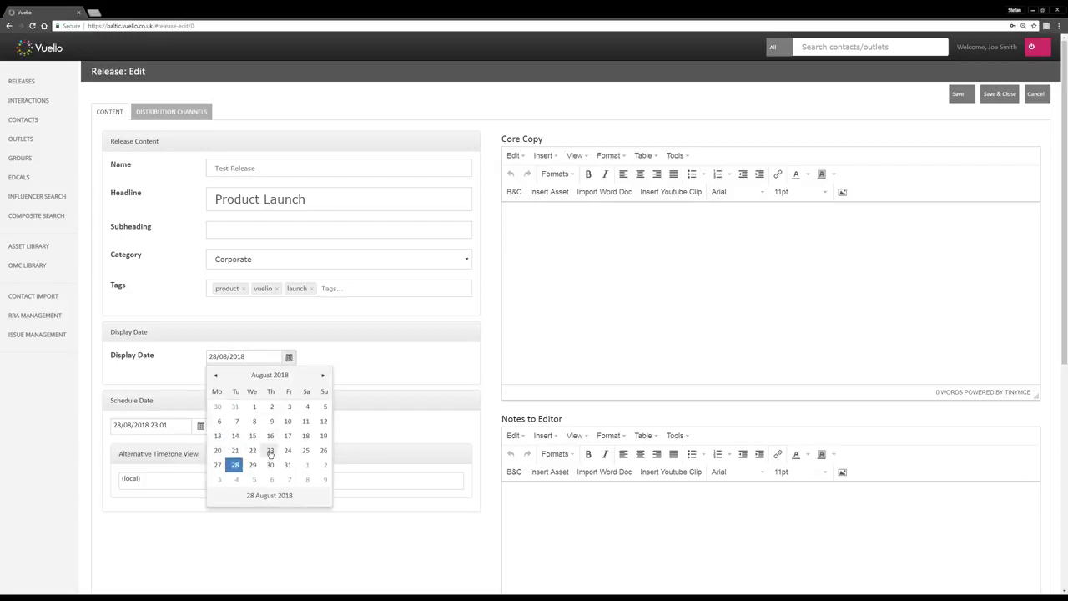
{"action": "left_click", "coordinate": [333, 359]}
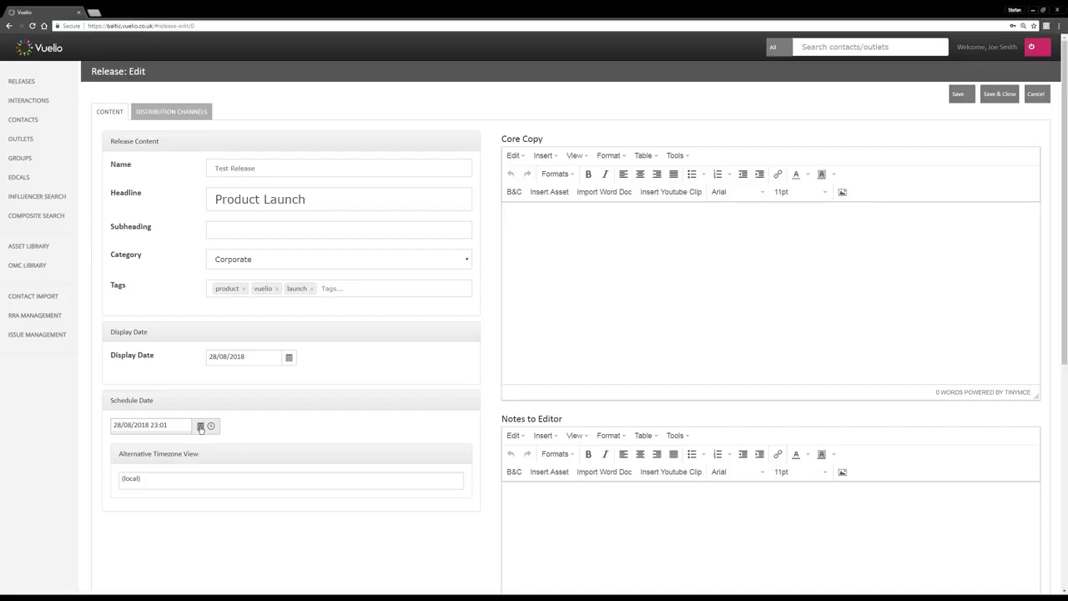
{"action": "left_click", "coordinate": [200, 427]}
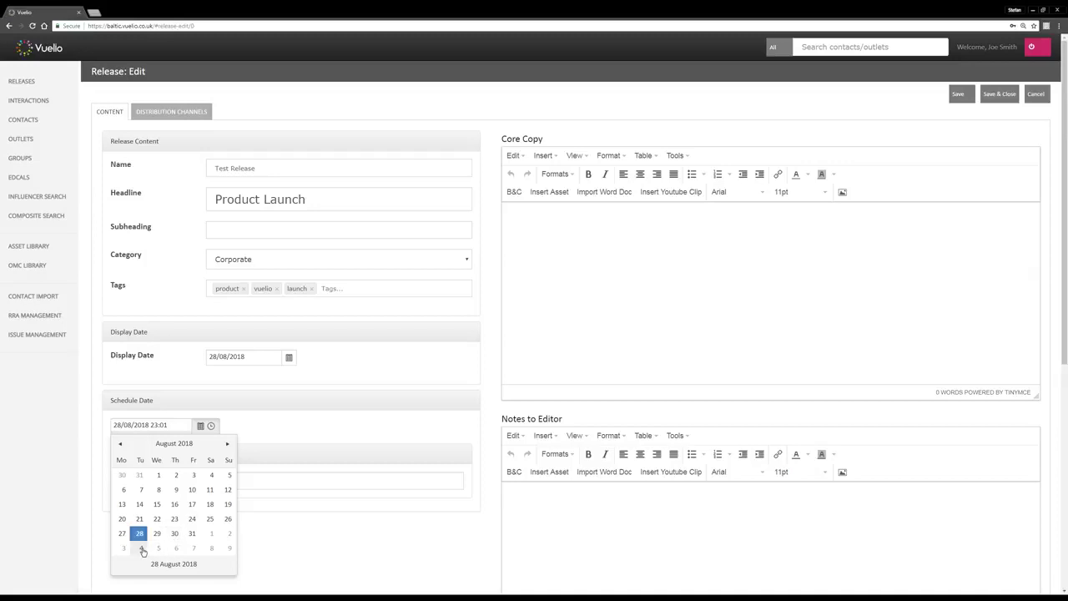
{"action": "left_click", "coordinate": [141, 550]}
{"action": "left_click", "coordinate": [212, 425]}
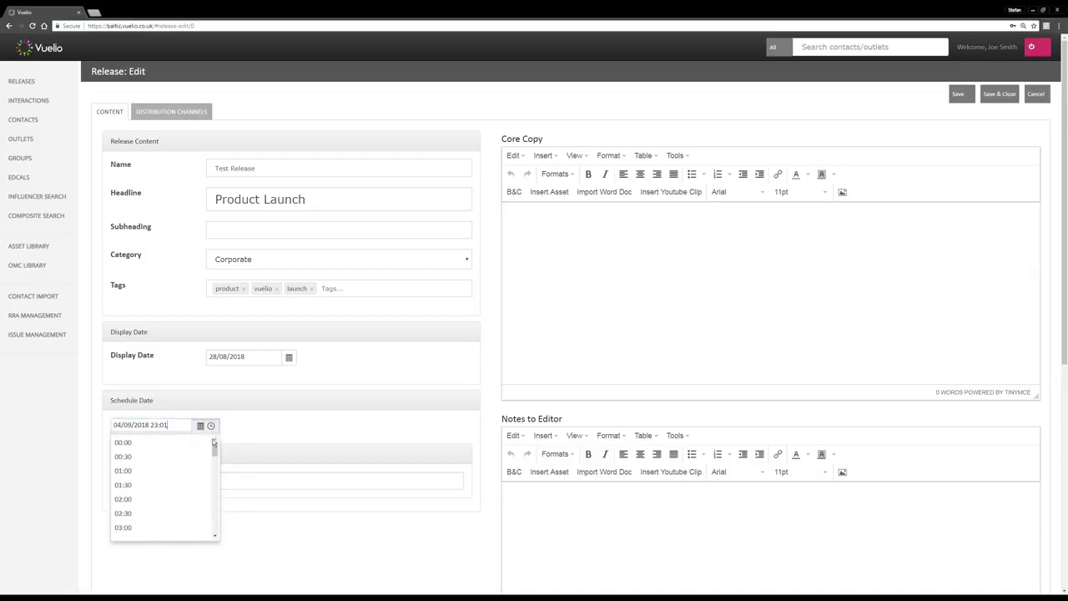
{"action": "left_click_drag", "start_coordinate": [215, 454], "coordinate": [215, 476]}
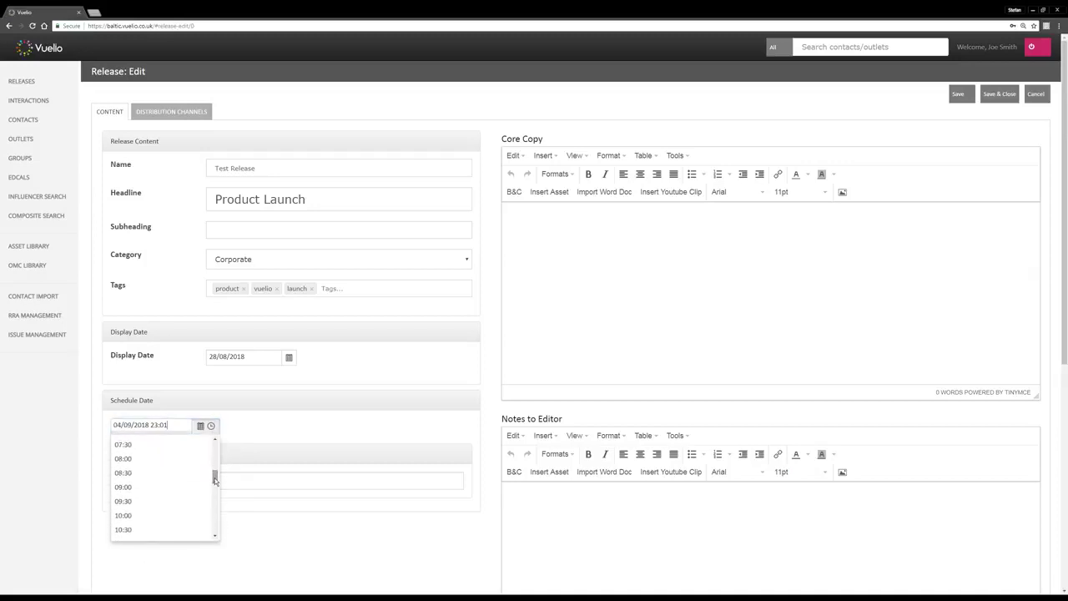
{"action": "left_click", "coordinate": [124, 459]}
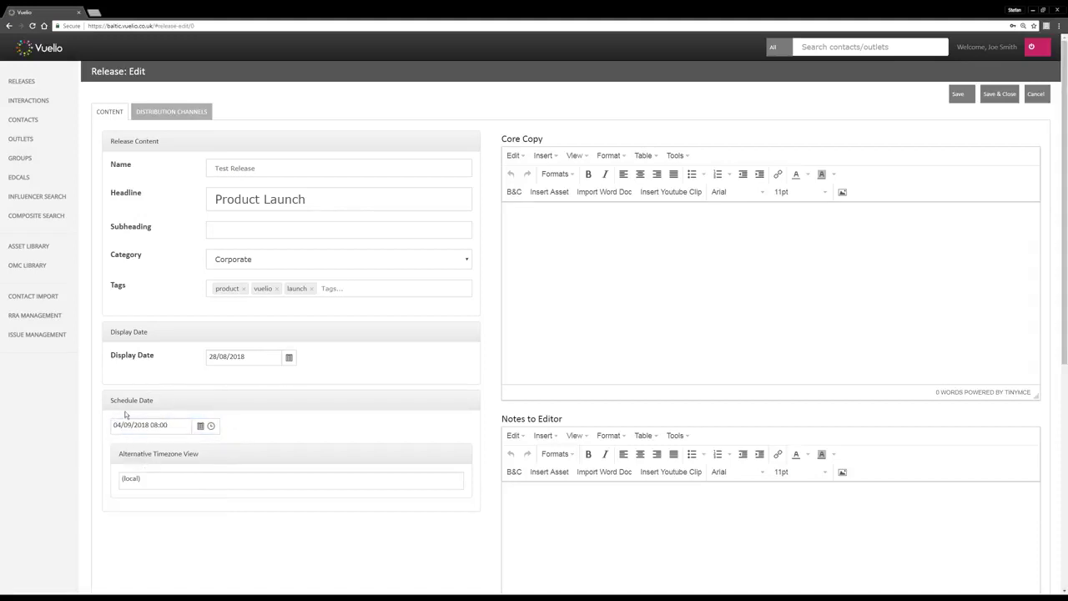
Set the display date to 04/09/2018
{"action": "left_click", "coordinate": [289, 358]}
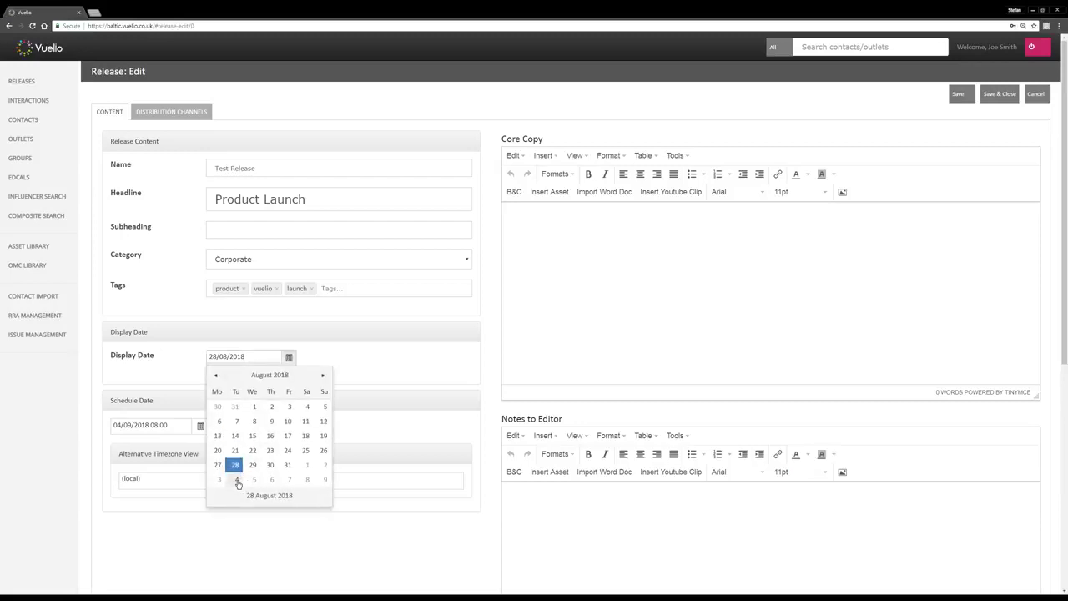
{"action": "left_click", "coordinate": [237, 482]}
{"action": "left_click", "coordinate": [264, 375]}
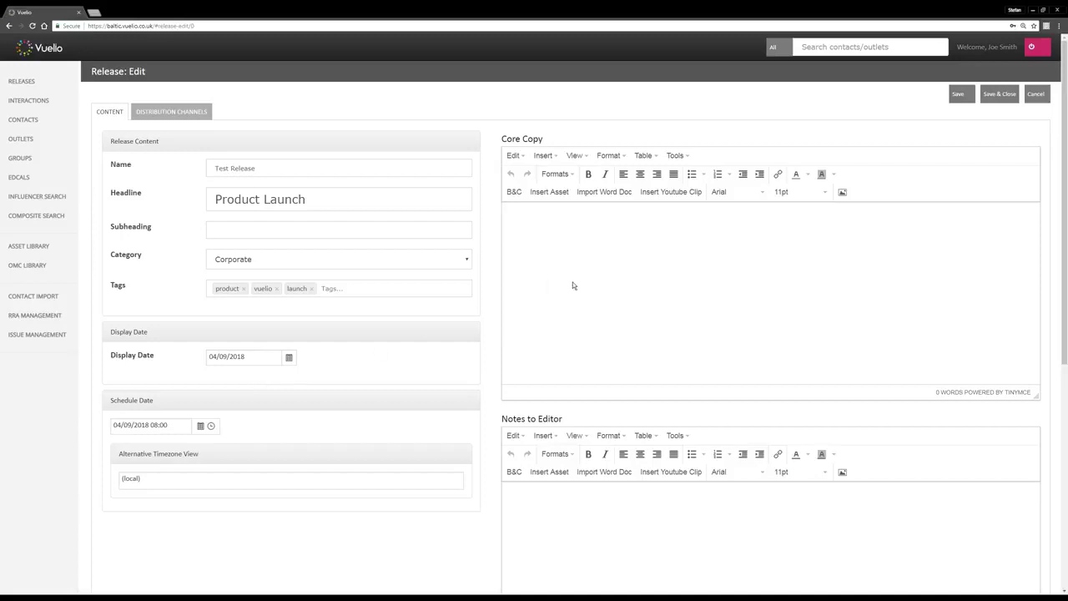
Insert the Vuelio Logo asset into Core Copy through the Document Selector
{"action": "left_click", "coordinate": [608, 237]}
{"action": "left_click", "coordinate": [548, 193]}
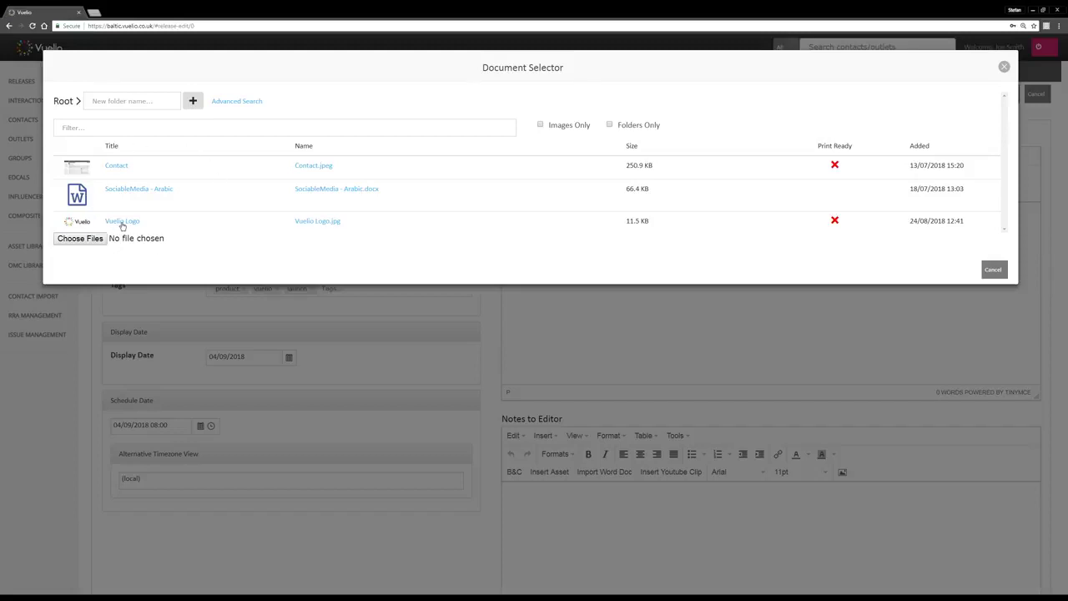
{"action": "left_click", "coordinate": [121, 224]}
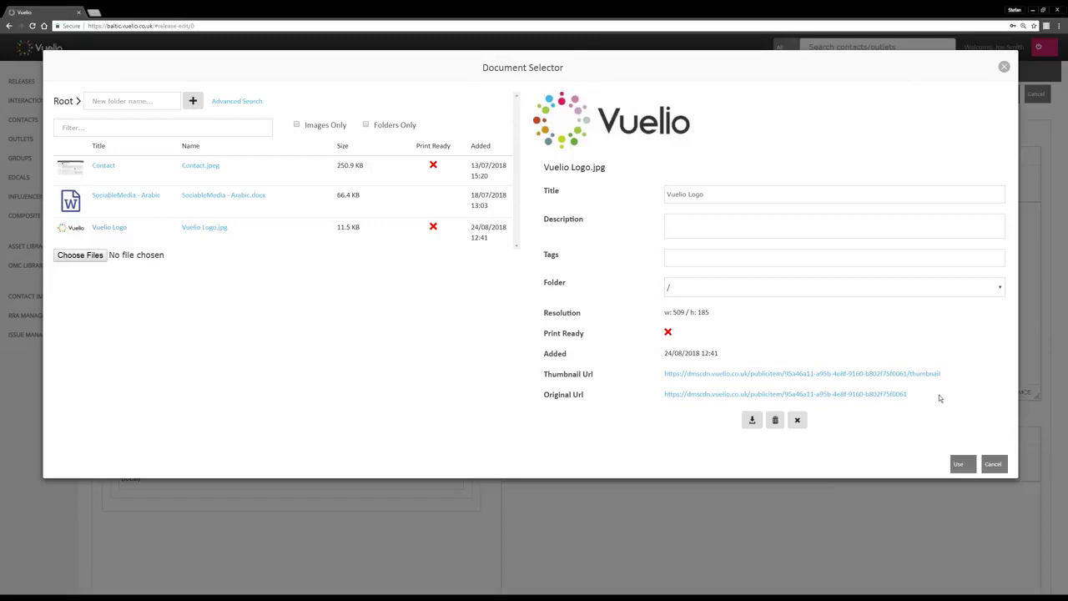
{"action": "left_click", "coordinate": [962, 465]}
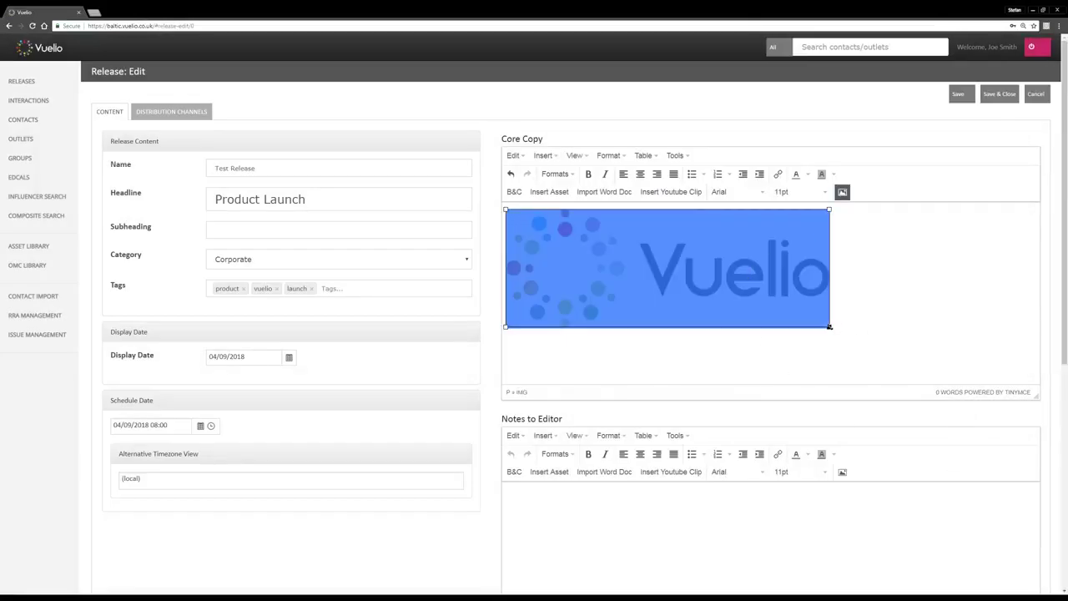
Shrink the inserted Vuelio logo to a smaller size
{"action": "left_click_drag", "start_coordinate": [829, 327], "coordinate": [731, 290]}
{"action": "left_click", "coordinate": [762, 285]}
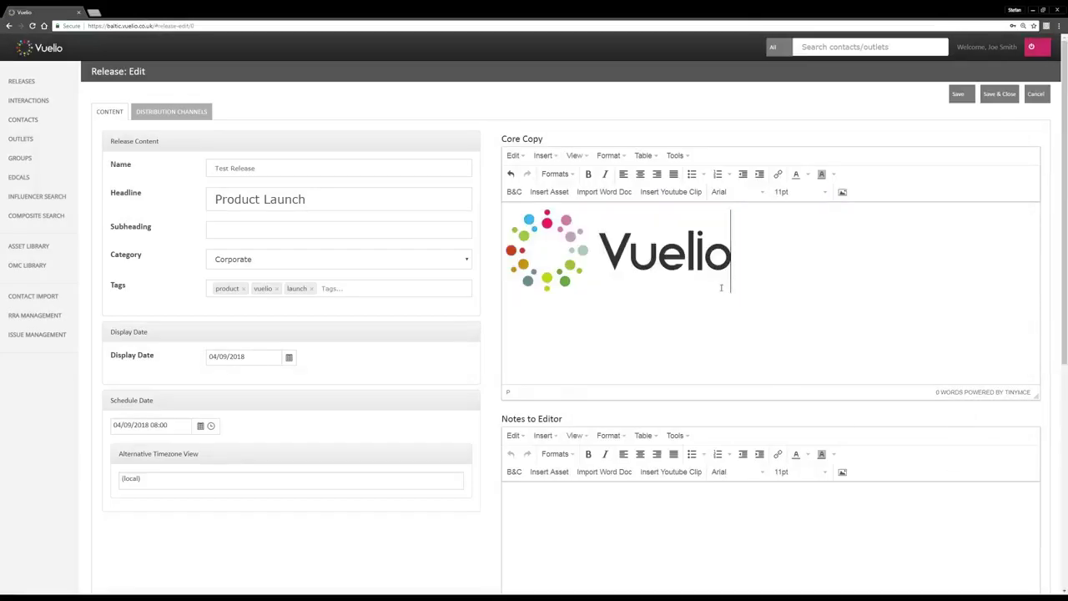
{"action": "left_click", "coordinate": [651, 245]}
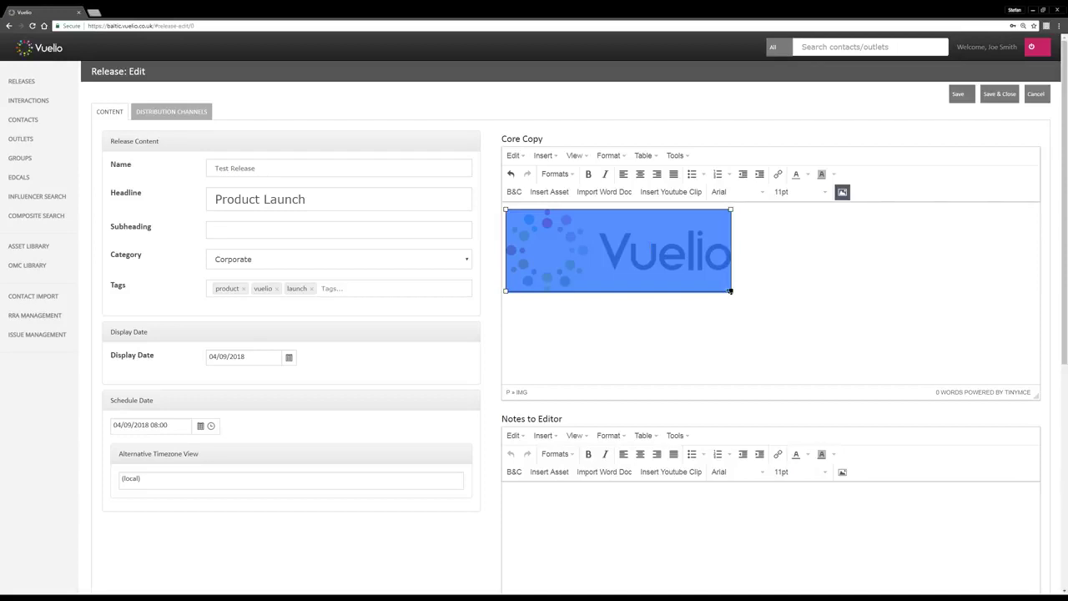
{"action": "left_click_drag", "start_coordinate": [731, 290], "coordinate": [716, 289]}
{"action": "left_click_drag", "start_coordinate": [674, 277], "coordinate": [690, 255]}
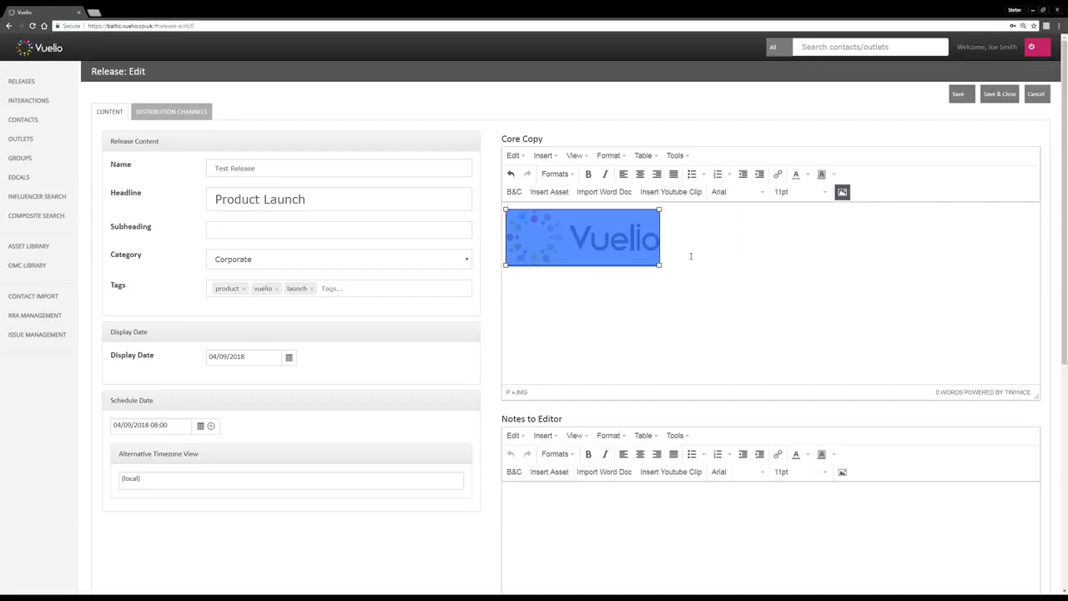
{"action": "left_click", "coordinate": [689, 255]}
Add 'Test text goes here...' below the logo and copy it into four lines
{"action": "key", "text": "Return"}
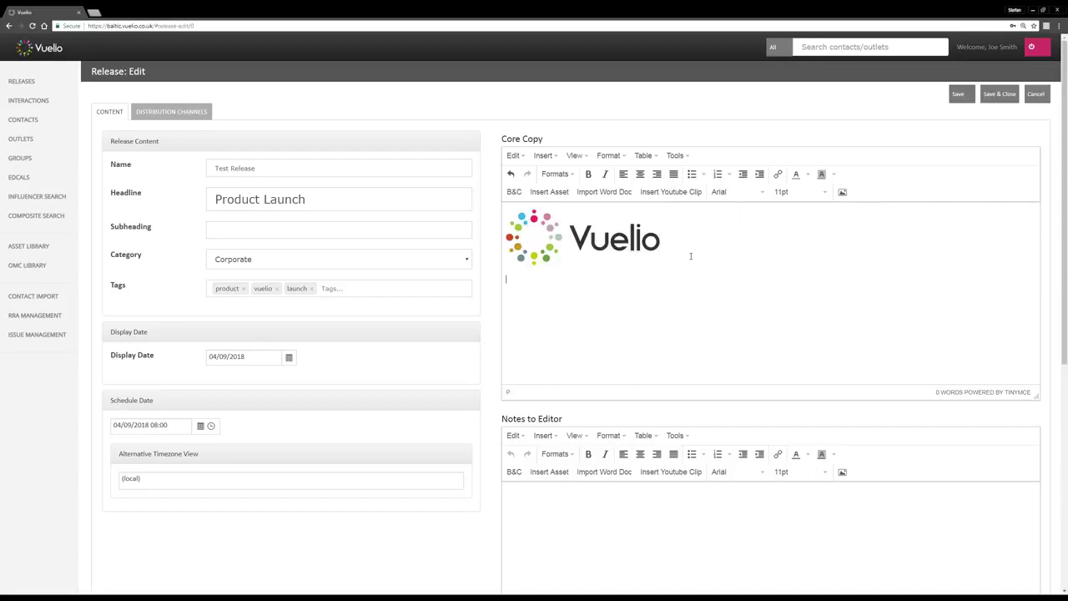
{"action": "type", "text": "Test text goes here...."}
{"action": "key", "text": "shift+Home"}
{"action": "key", "text": "ctrl+c"}
{"action": "key", "text": "End"}
{"action": "key", "text": "ctrl+v"}
{"action": "key", "text": "Return"}
{"action": "key", "text": "ctrl+v"}
{"action": "key", "text": "Return"}
{"action": "key", "text": "ctrl+v"}
{"action": "key", "text": "Return"}
{"action": "key", "text": "ctrl+v"}
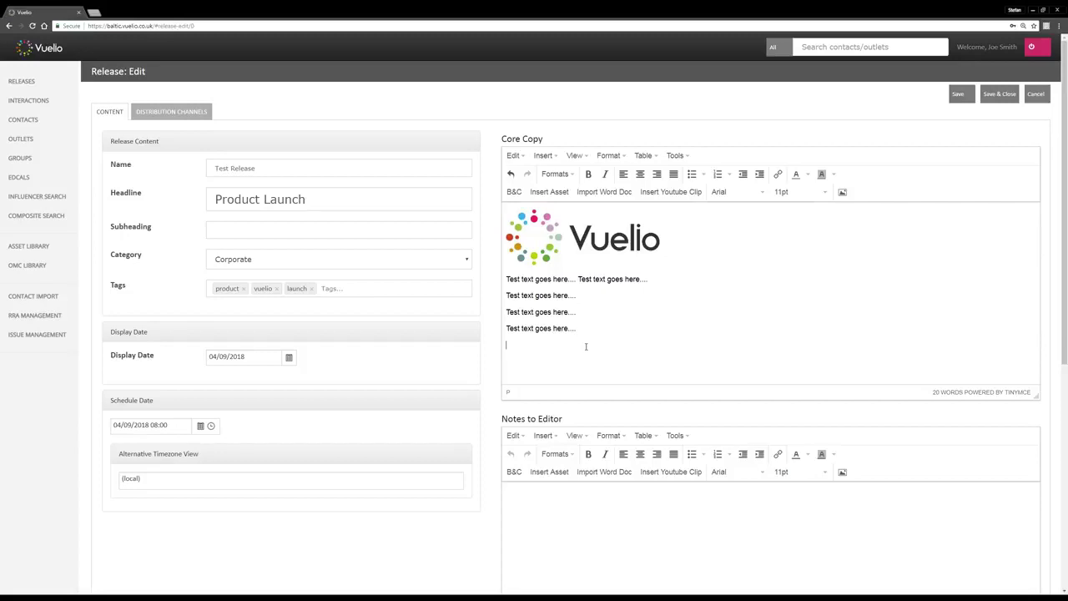
Paste the example YouTube link into the Thumbnail Generator and insert its thumbnail into Core Copy
{"action": "left_click", "coordinate": [670, 194]}
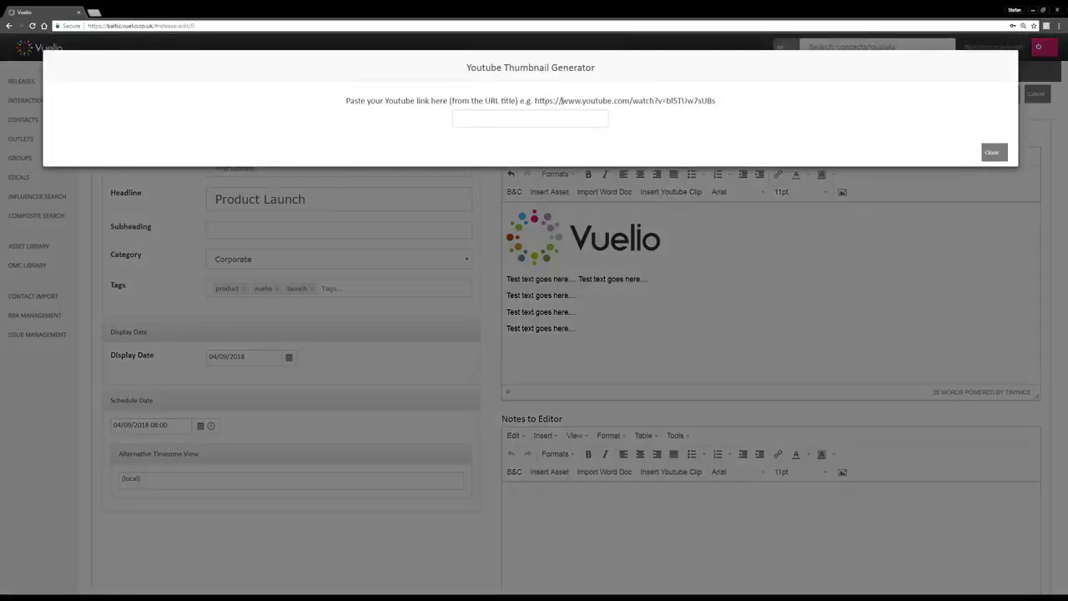
{"action": "left_click_drag", "start_coordinate": [535, 100], "coordinate": [716, 100]}
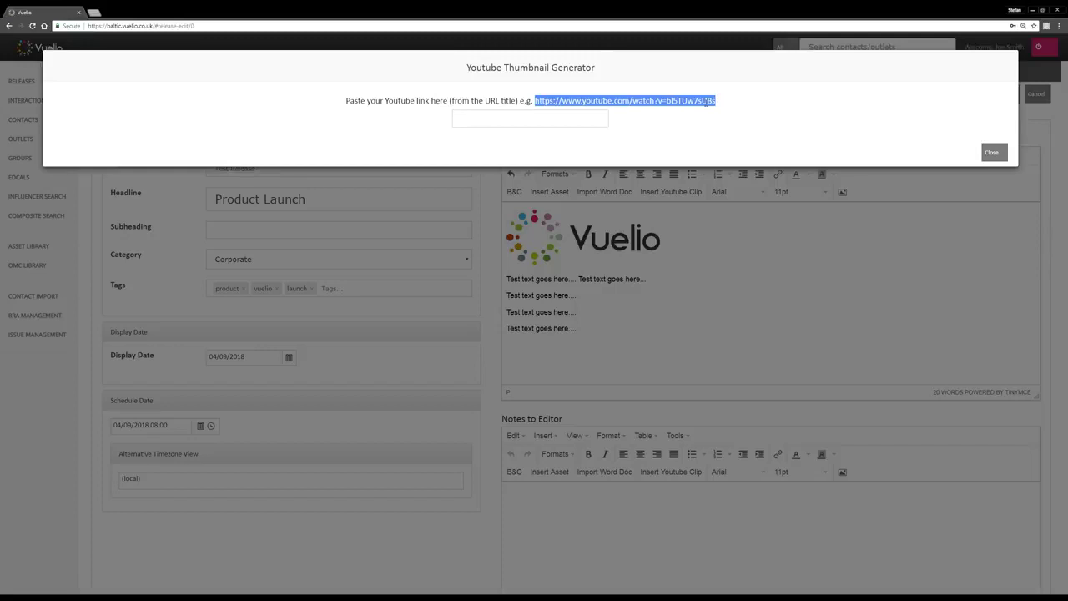
{"action": "left_click", "coordinate": [563, 123]}
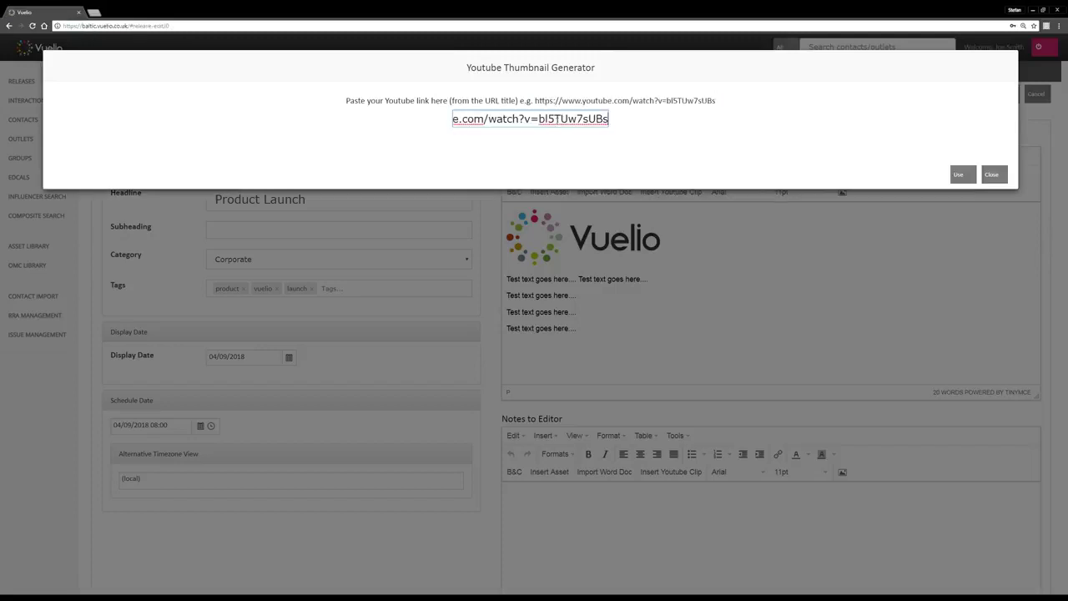
{"action": "key", "text": "ctrl+v"}
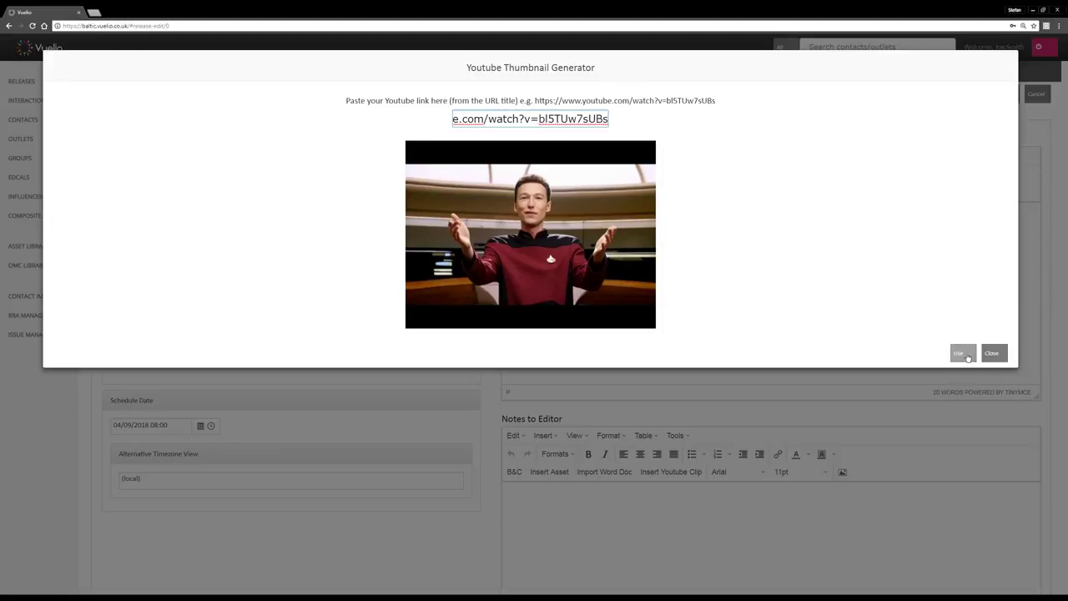
{"action": "left_click", "coordinate": [962, 353]}
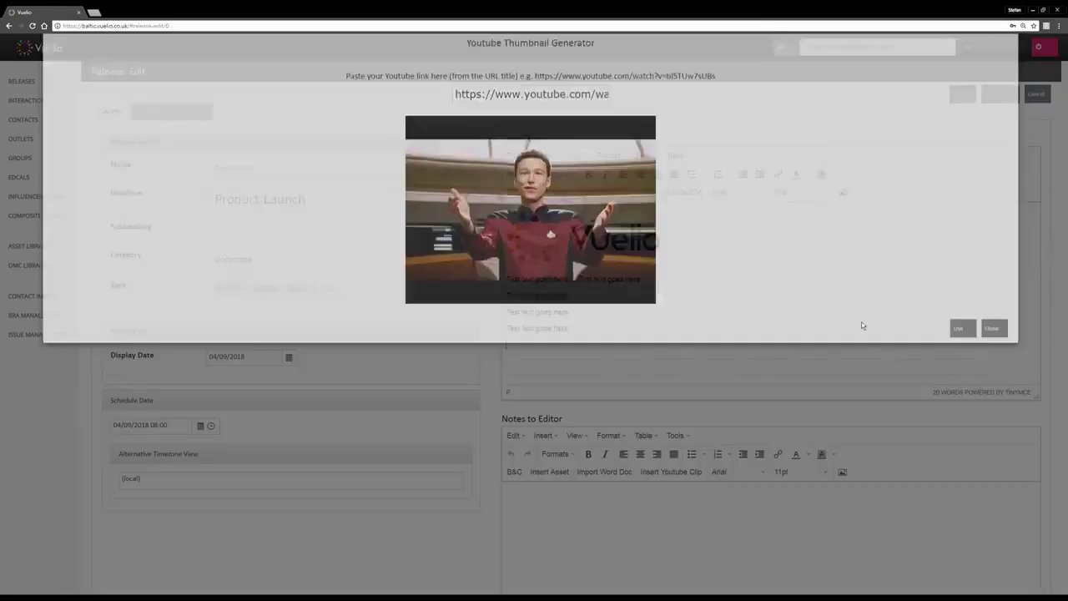
{"action": "scroll", "coordinate": [763, 302], "scroll_direction": "down", "scroll_amount": 3}
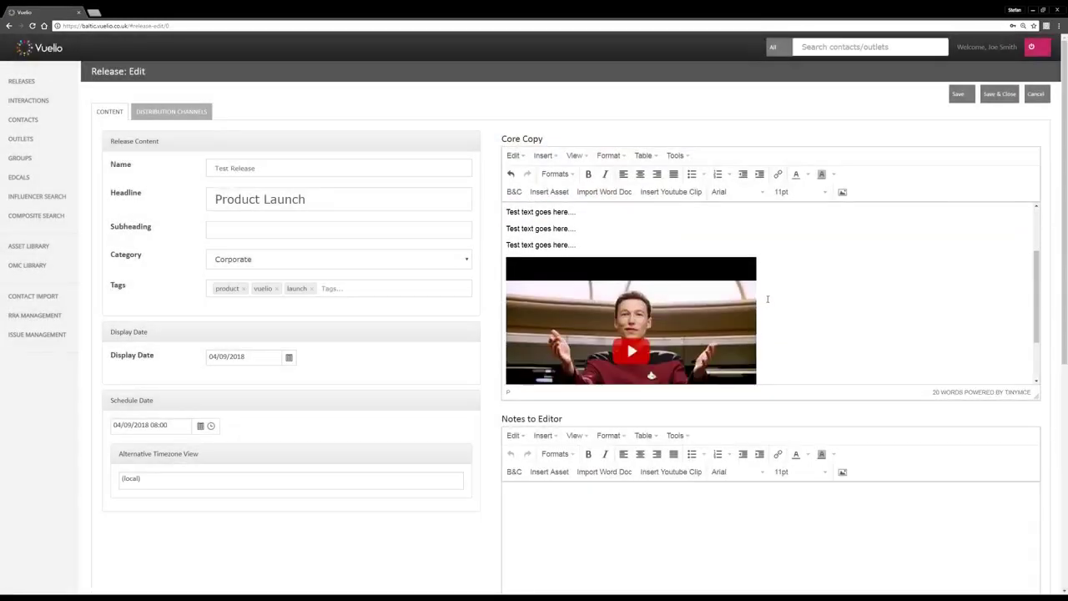
{"action": "left_click", "coordinate": [678, 367]}
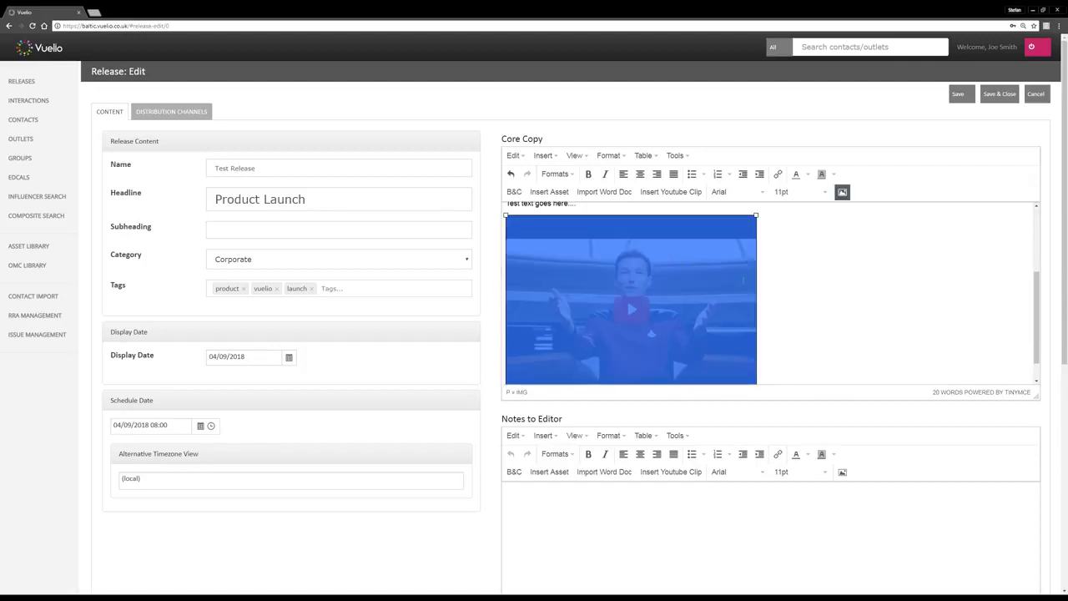
{"action": "left_click", "coordinate": [770, 278]}
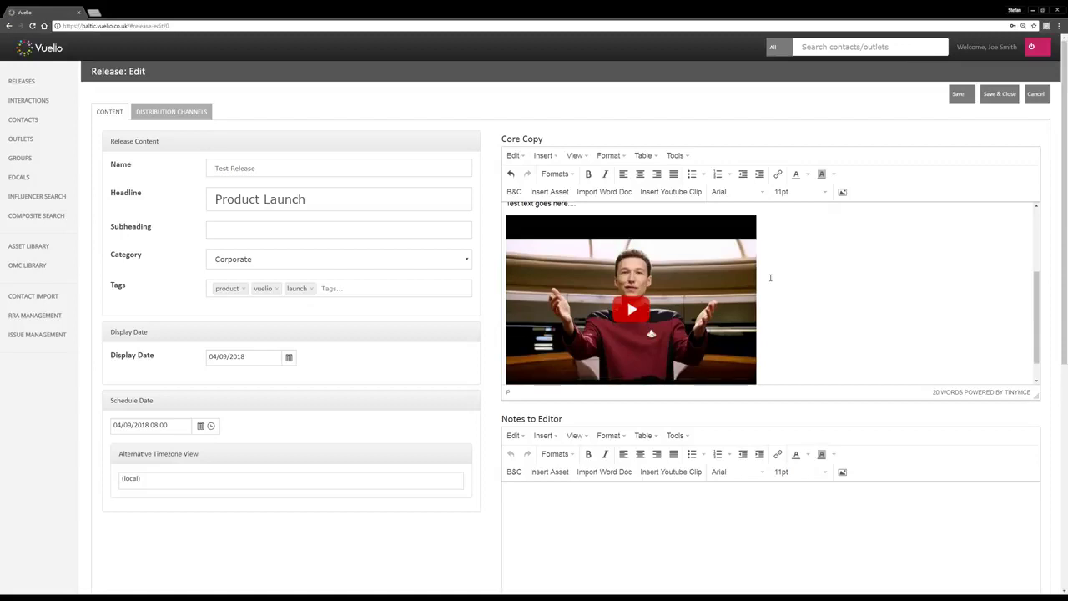
{"action": "scroll", "coordinate": [781, 286], "scroll_direction": "up", "scroll_amount": 3}
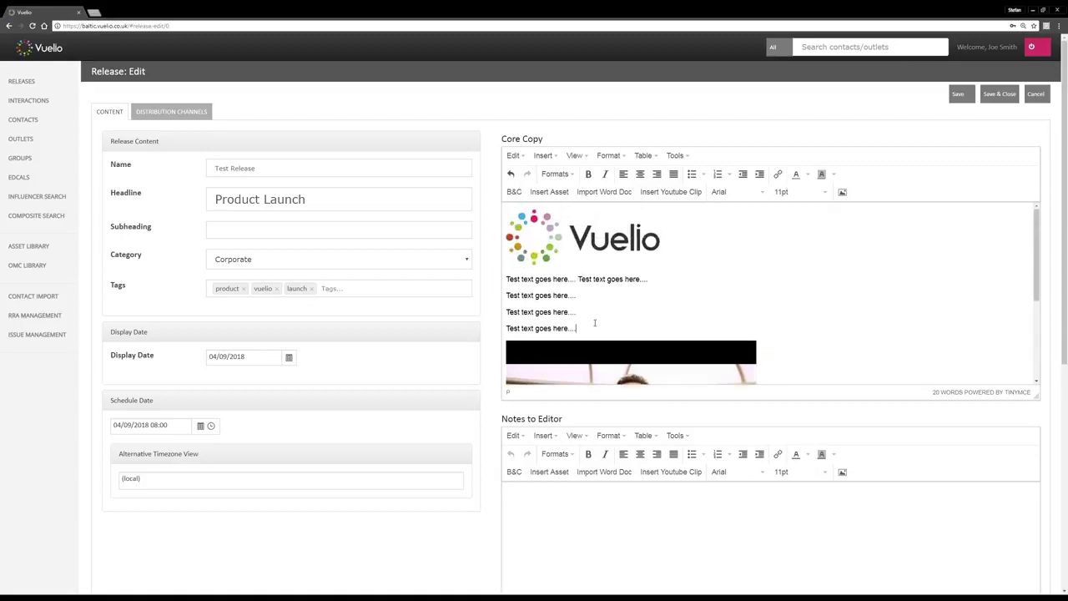
{"action": "left_click_drag", "start_coordinate": [1036, 268], "coordinate": [1023, 250]}
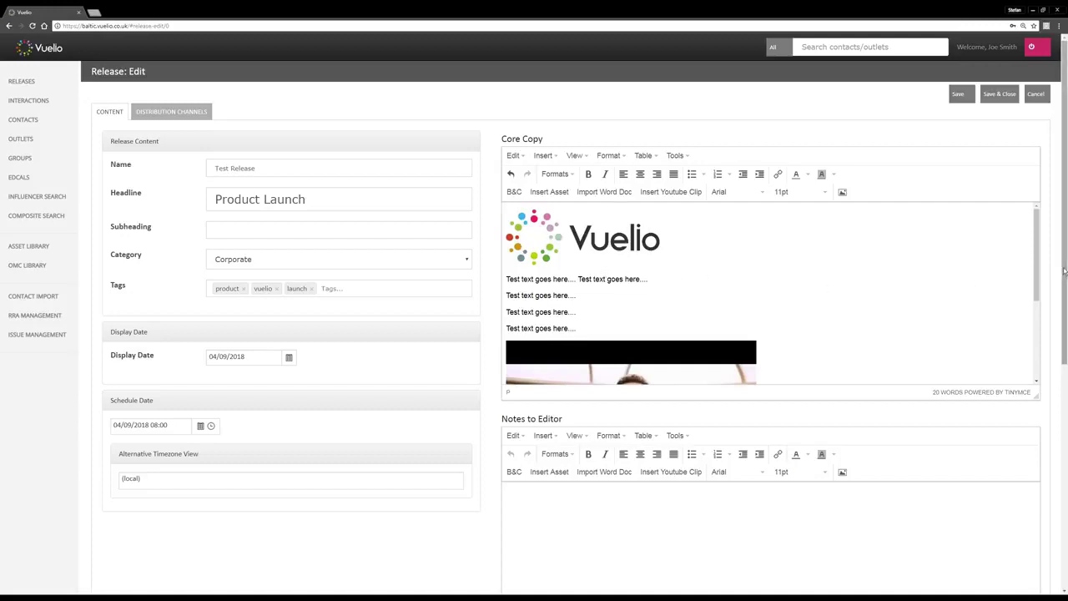
{"action": "left_click_drag", "start_coordinate": [1064, 277], "coordinate": [1064, 501]}
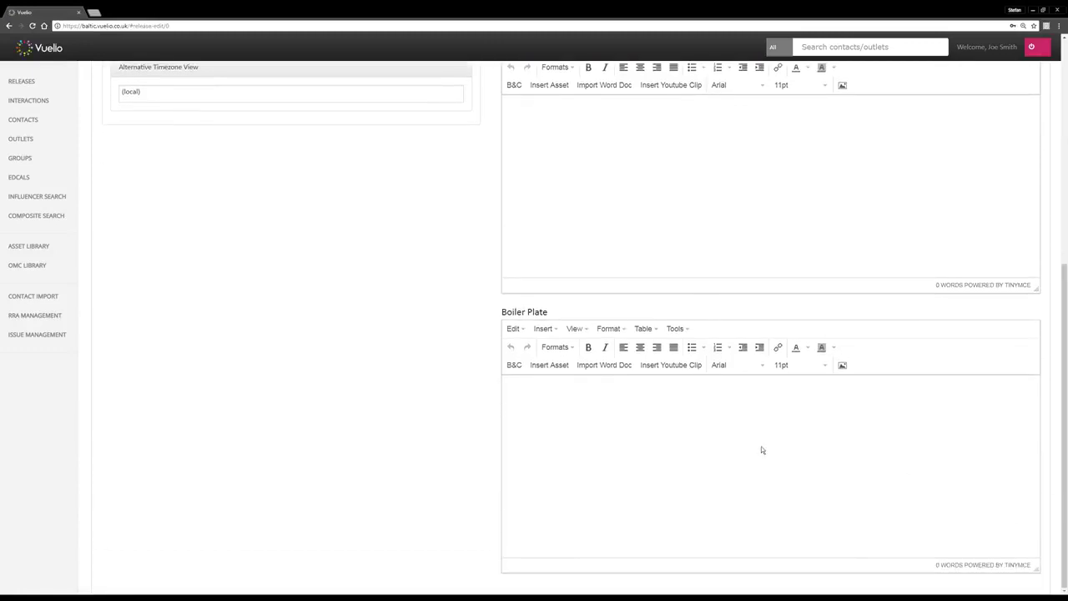
Enter 'Notes to editors' in the Notes to Editor section
{"action": "scroll", "coordinate": [482, 321], "scroll_direction": "up", "scroll_amount": 2}
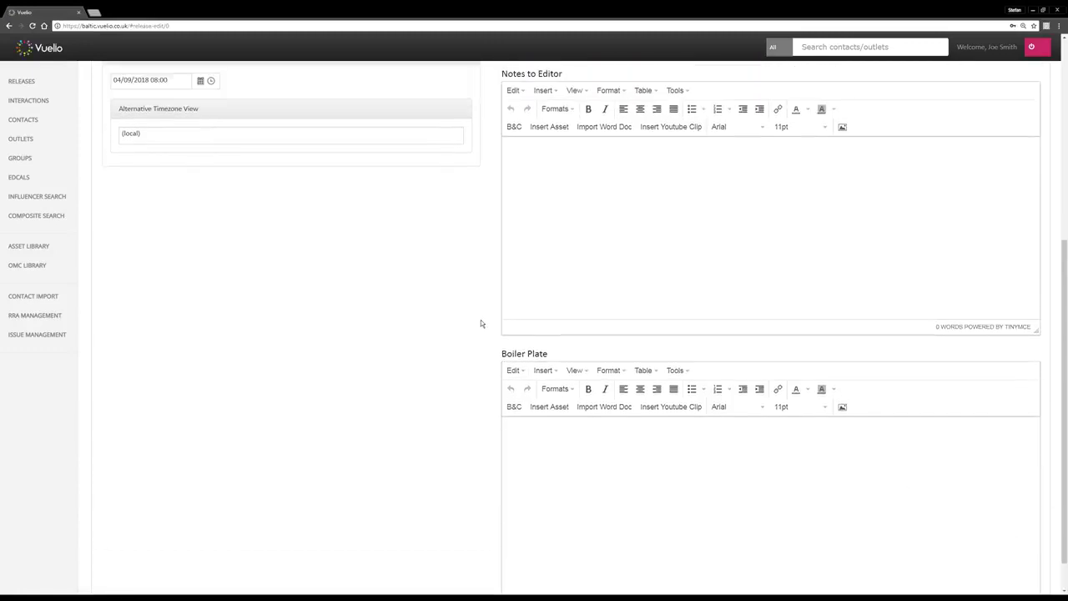
{"action": "scroll", "coordinate": [494, 339], "scroll_direction": "up", "scroll_amount": 3}
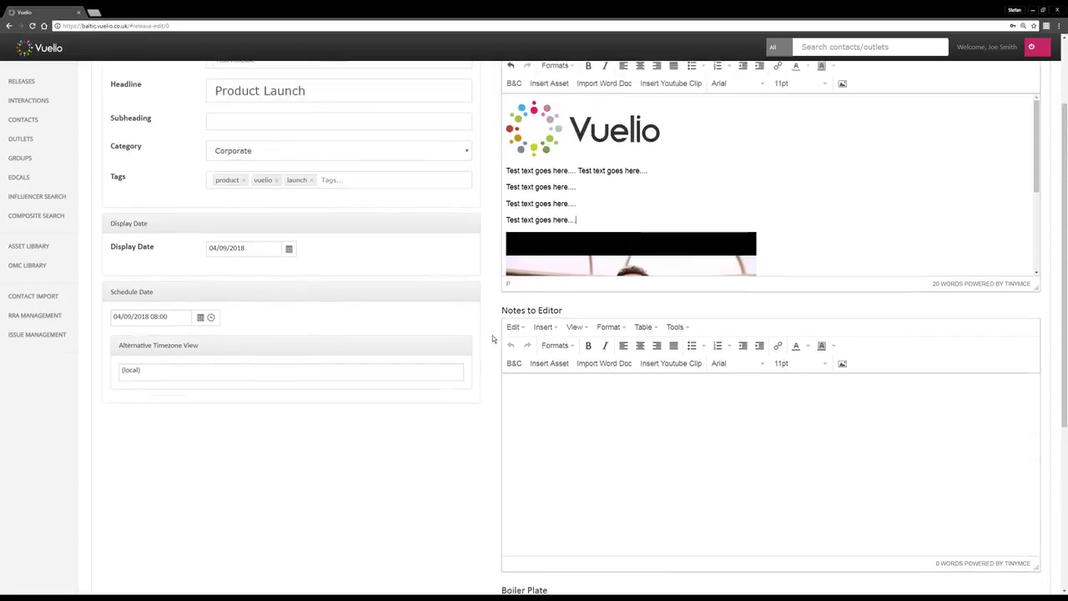
{"action": "scroll", "coordinate": [578, 307], "scroll_direction": "down", "scroll_amount": 2}
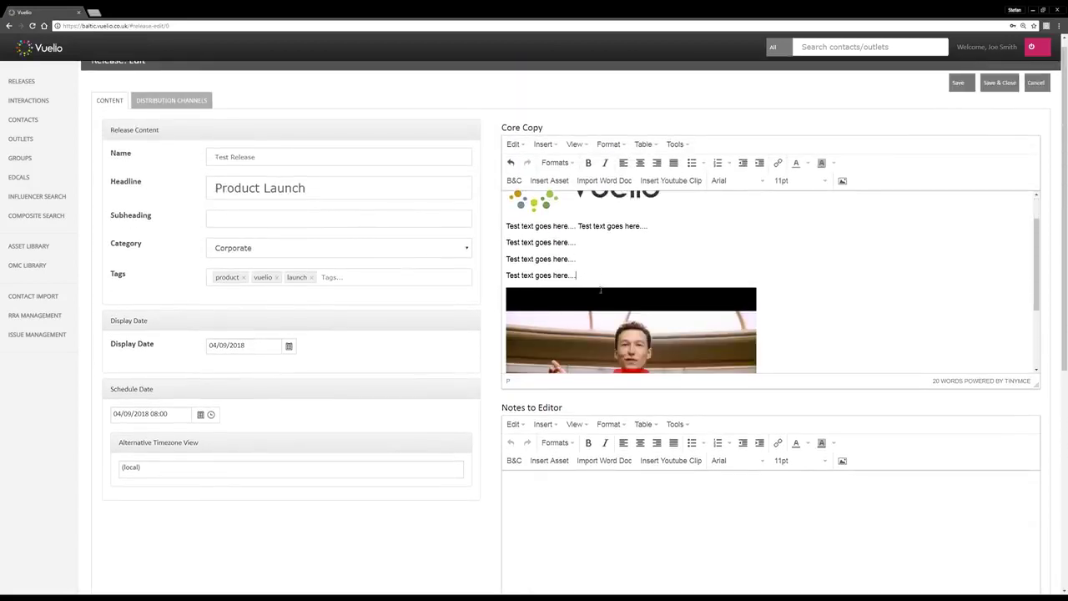
{"action": "scroll", "coordinate": [811, 275], "scroll_direction": "down", "scroll_amount": 2}
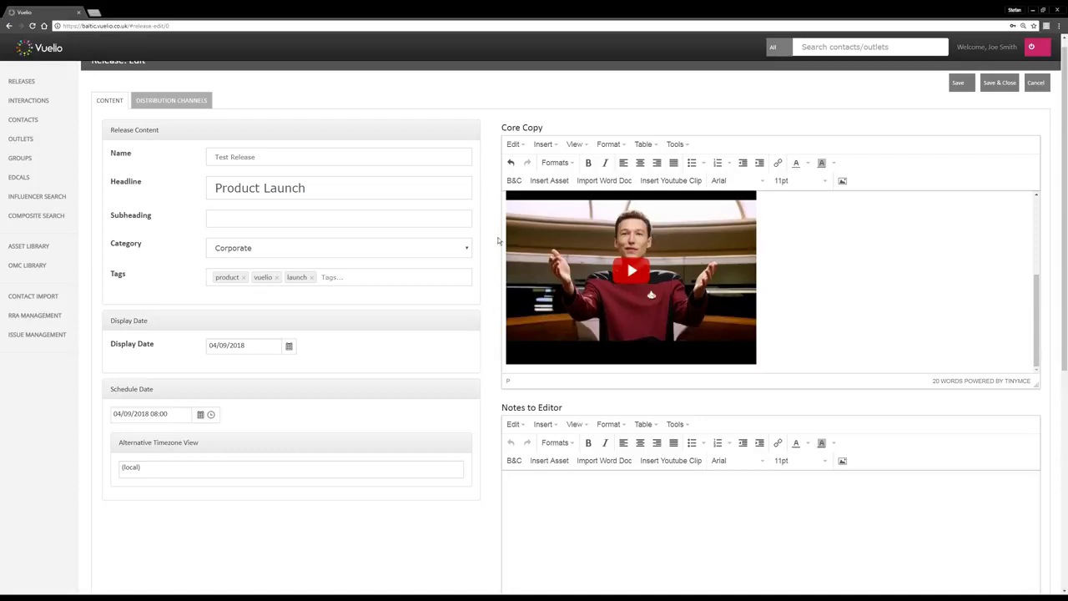
{"action": "scroll", "coordinate": [494, 279], "scroll_direction": "down", "scroll_amount": 2}
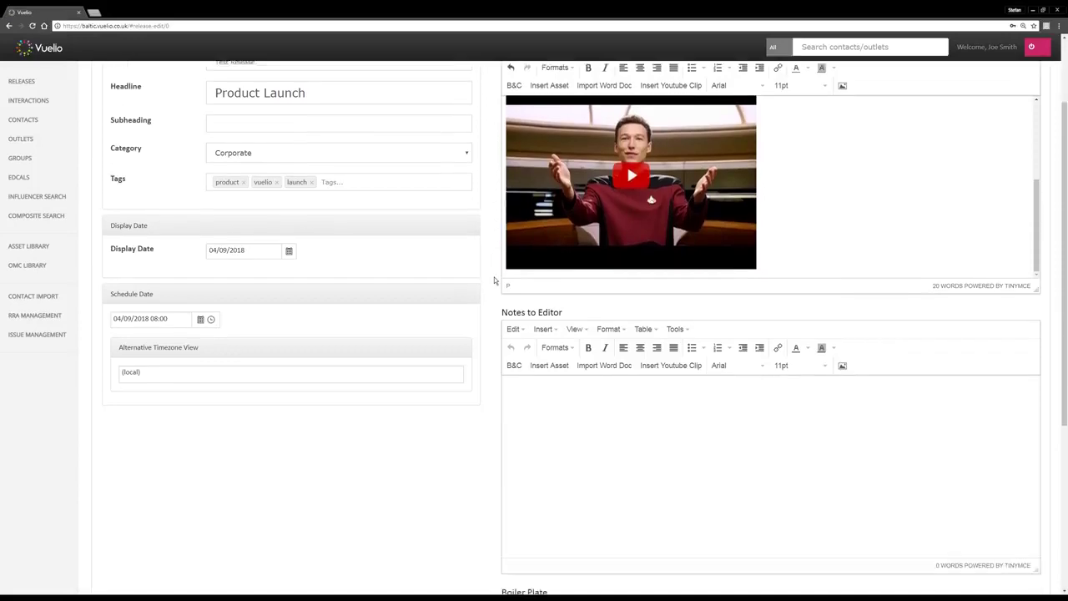
{"action": "scroll", "coordinate": [489, 330], "scroll_direction": "down", "scroll_amount": 2}
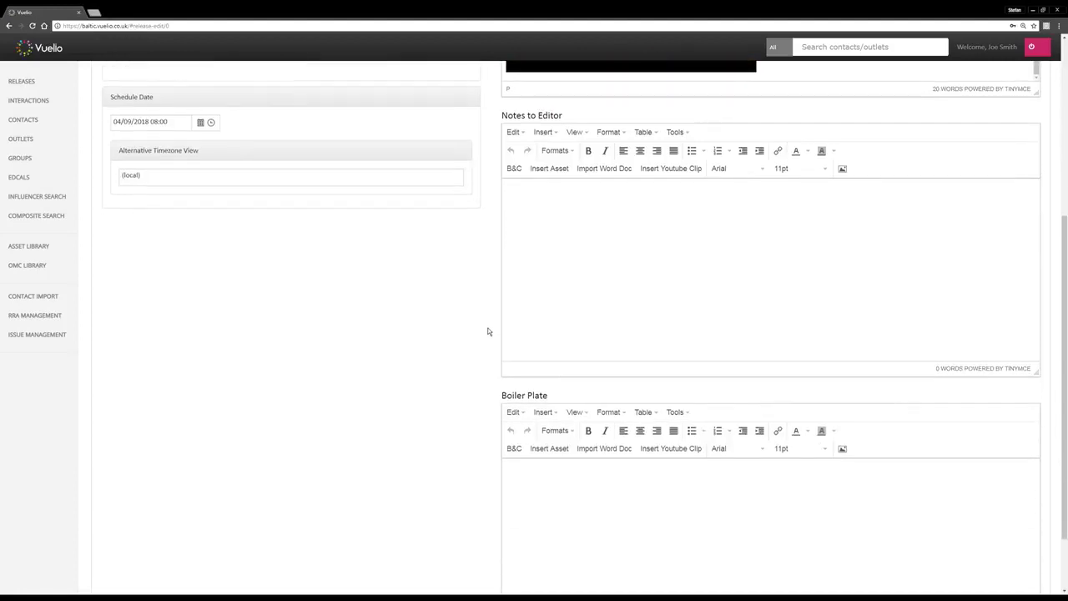
{"action": "left_click", "coordinate": [549, 252]}
{"action": "type", "text": "Notes to editors"}
Enter 'Boiler plate About us' in the Boiler Plate section
{"action": "scroll", "coordinate": [546, 254], "scroll_direction": "down", "scroll_amount": 1}
{"action": "left_click", "coordinate": [551, 441]}
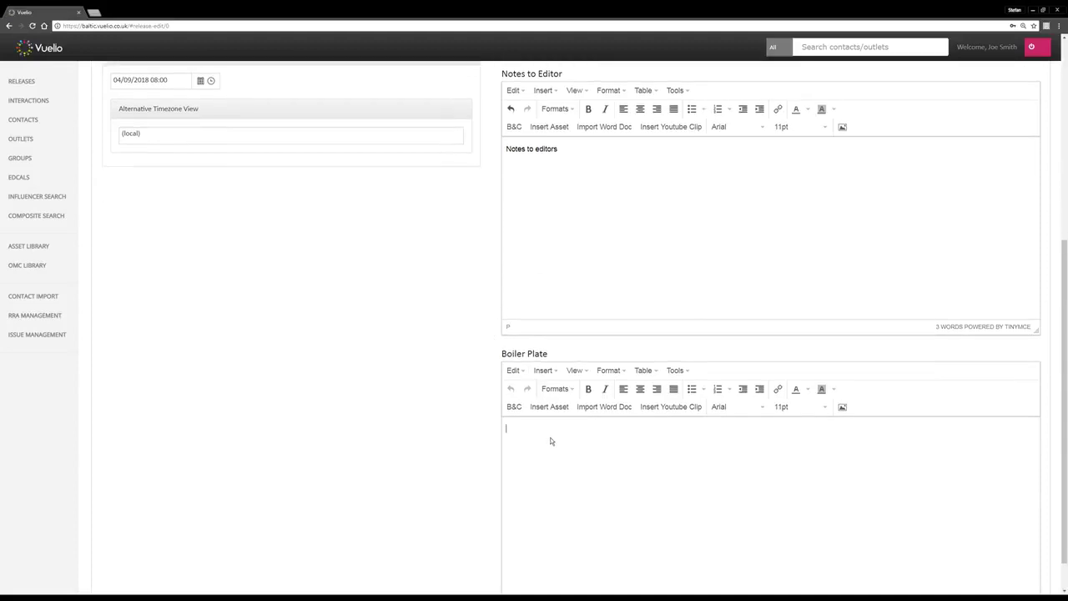
{"action": "type", "text": "Boiler pl"}
{"action": "type", "text": "ate "}
{"action": "type", "text": "About us...."}
{"action": "scroll", "coordinate": [494, 352], "scroll_direction": "up", "scroll_amount": 4}
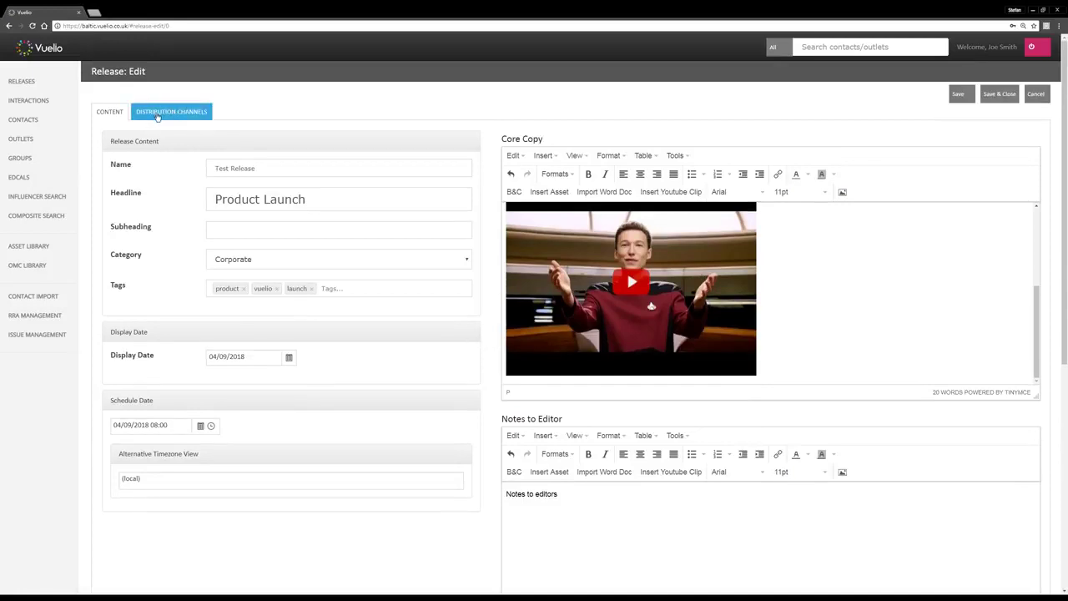
{"action": "left_click", "coordinate": [172, 113]}
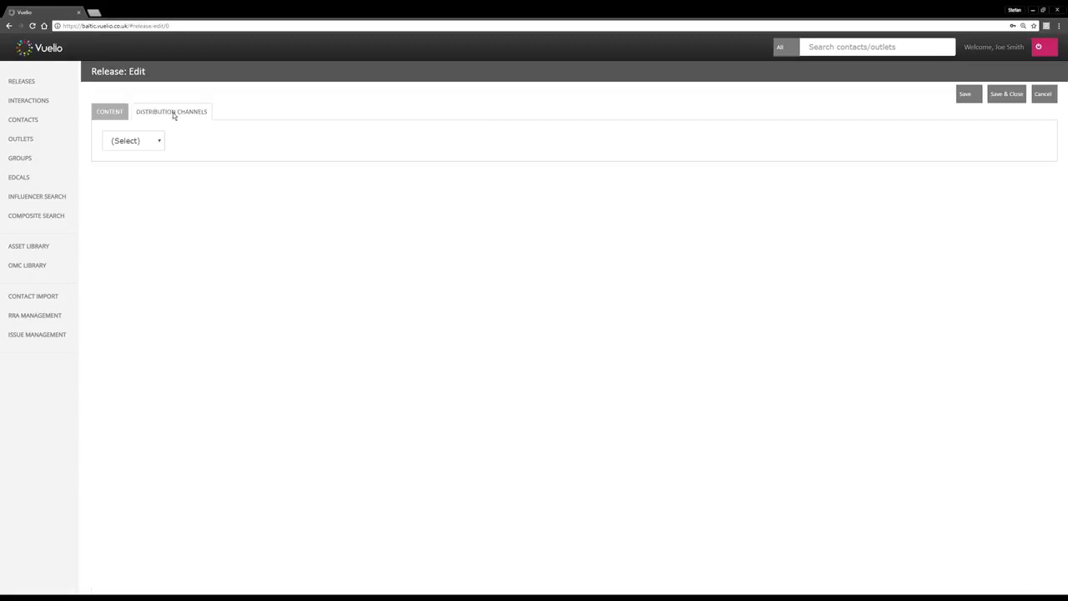
{"action": "left_click", "coordinate": [153, 142]}
{"action": "left_click", "coordinate": [143, 167]}
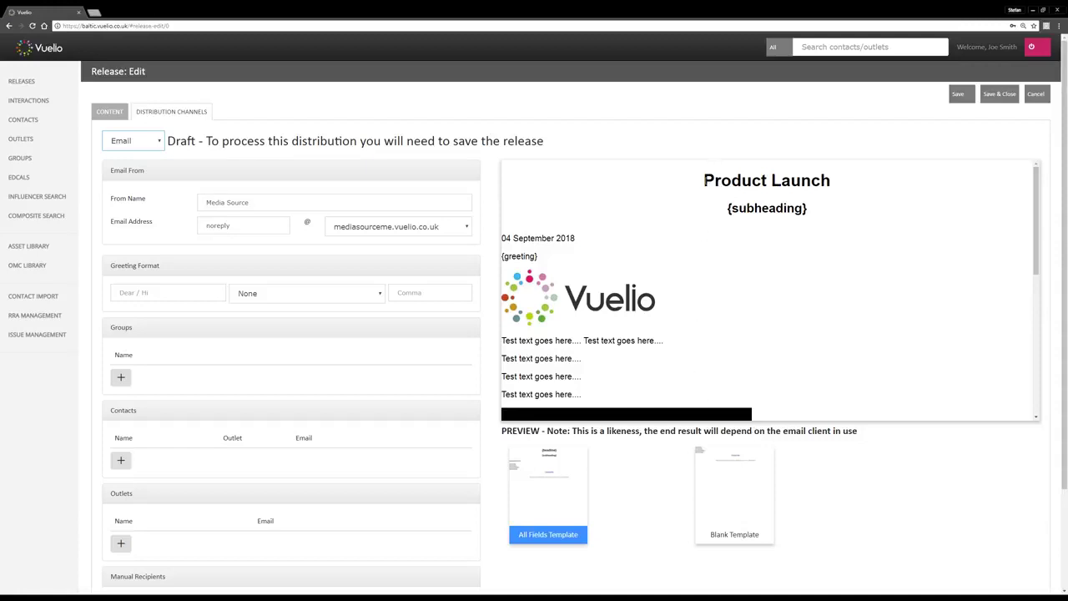
{"action": "left_click_drag", "start_coordinate": [708, 186], "coordinate": [832, 183]}
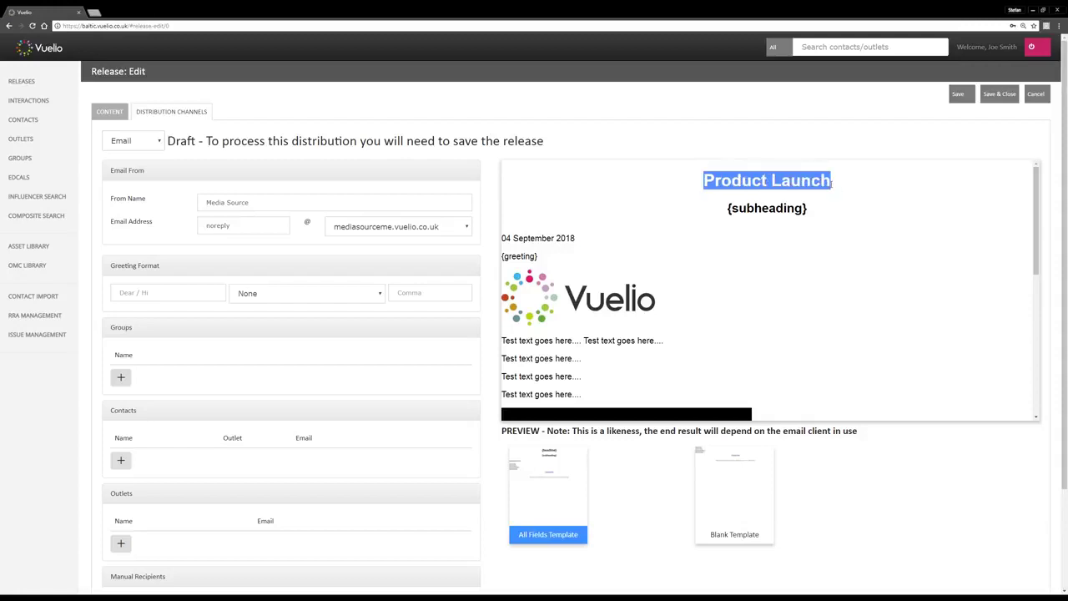
{"action": "left_click_drag", "start_coordinate": [727, 209], "coordinate": [810, 214]}
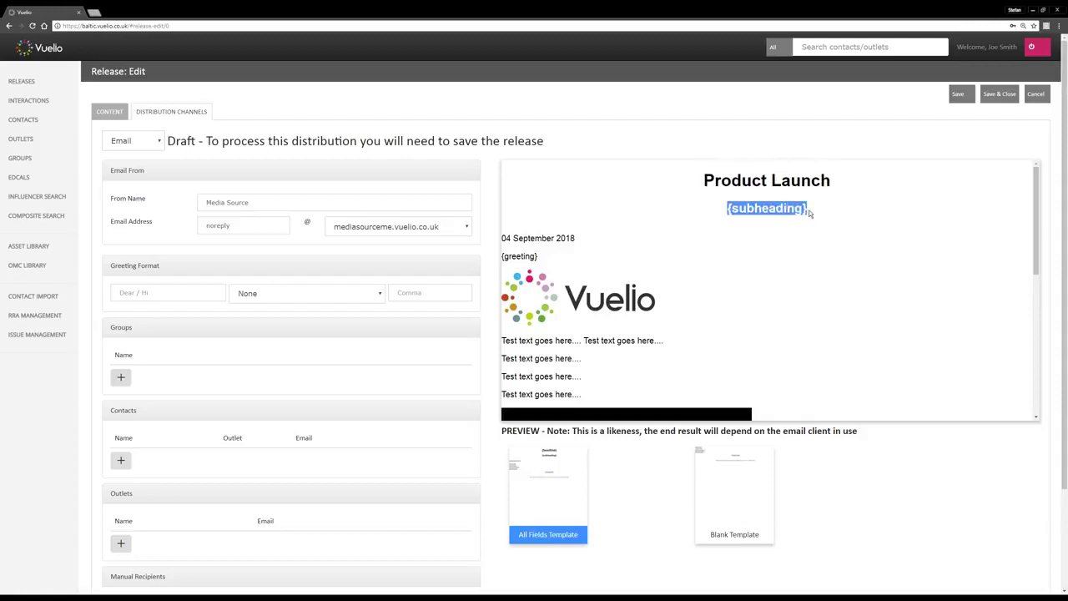
{"action": "left_click", "coordinate": [815, 211]}
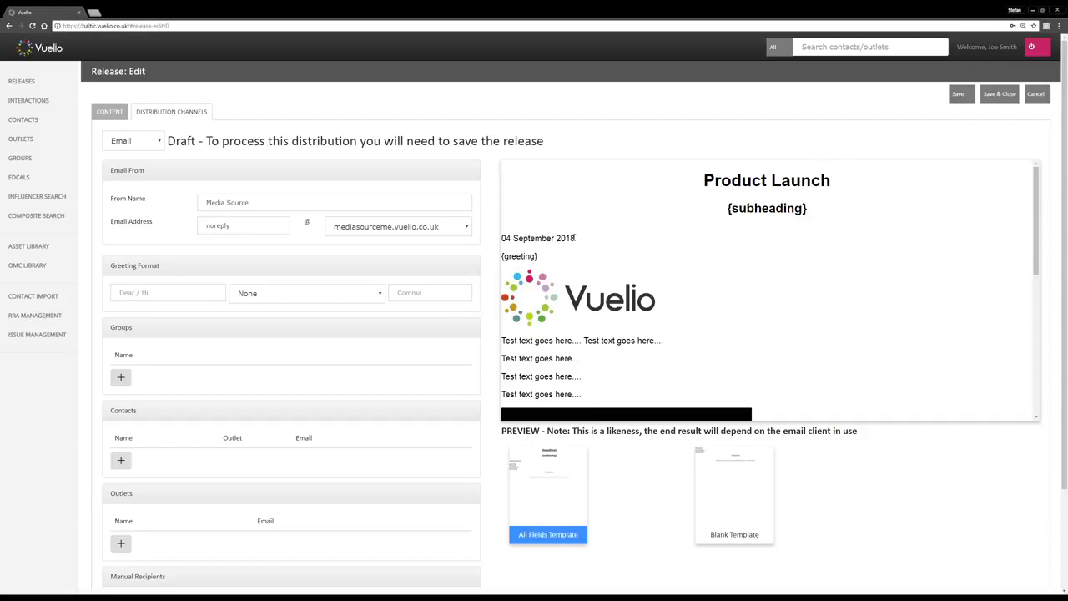
{"action": "left_click_drag", "start_coordinate": [575, 238], "coordinate": [502, 240]}
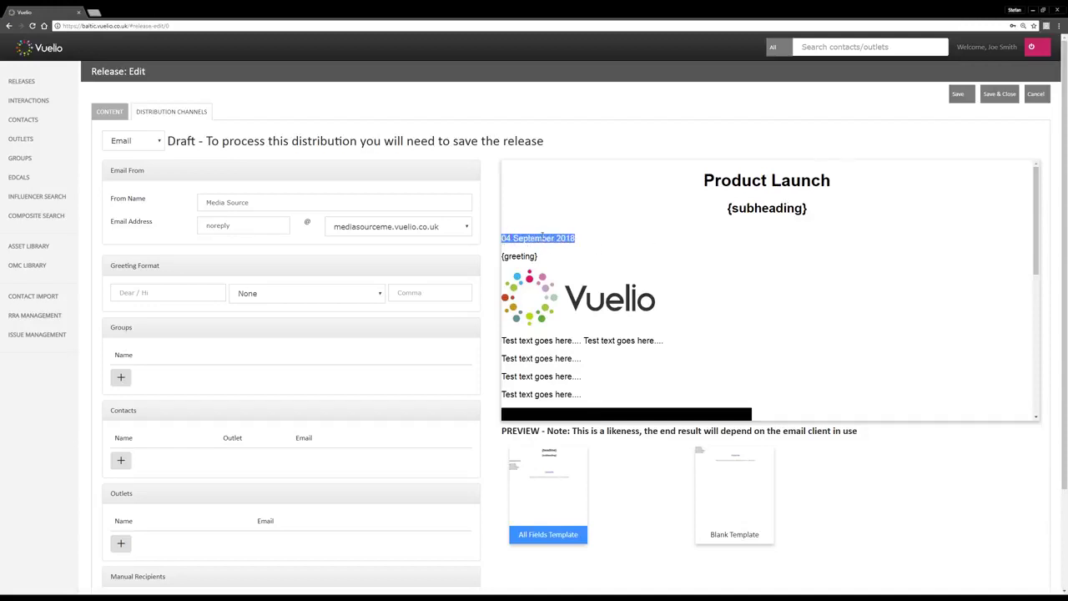
{"action": "left_click_drag", "start_coordinate": [538, 257], "coordinate": [502, 257]}
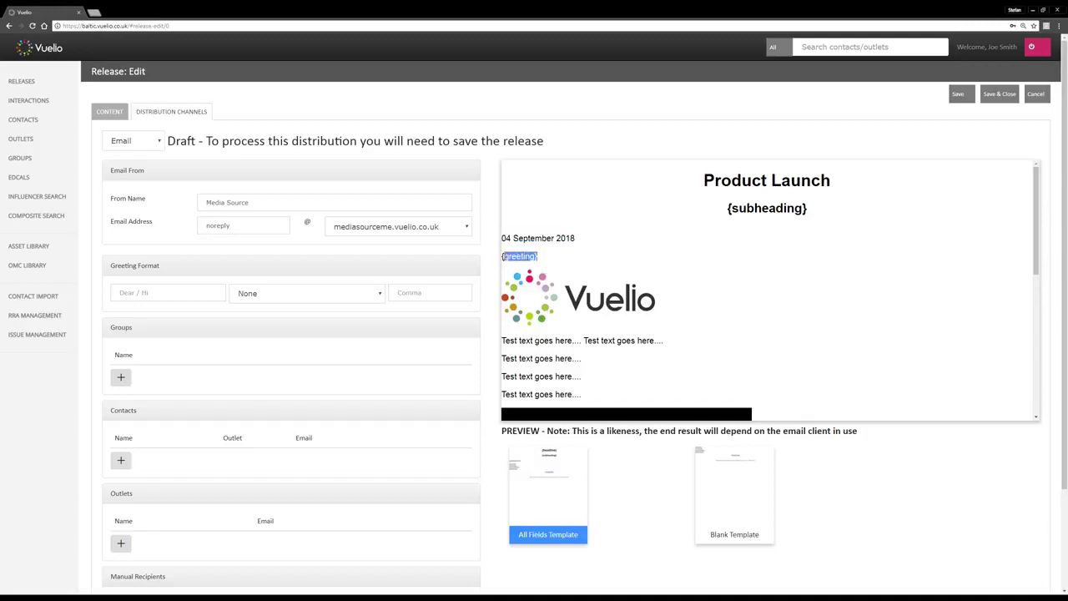
{"action": "left_click_drag", "start_coordinate": [1035, 228], "coordinate": [1038, 381]}
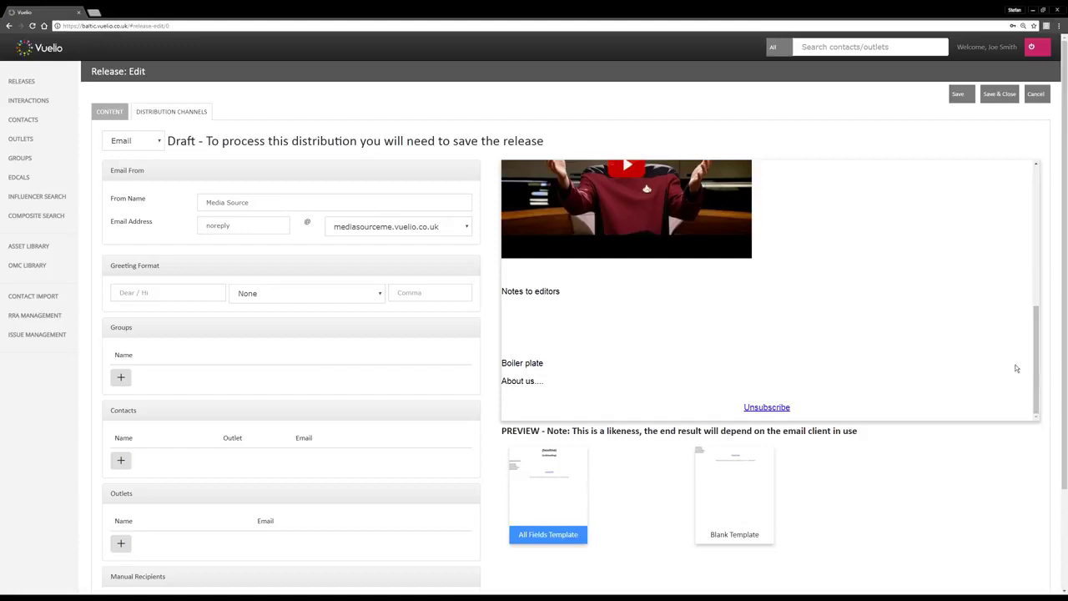
{"action": "left_click_drag", "start_coordinate": [501, 291], "coordinate": [565, 294]}
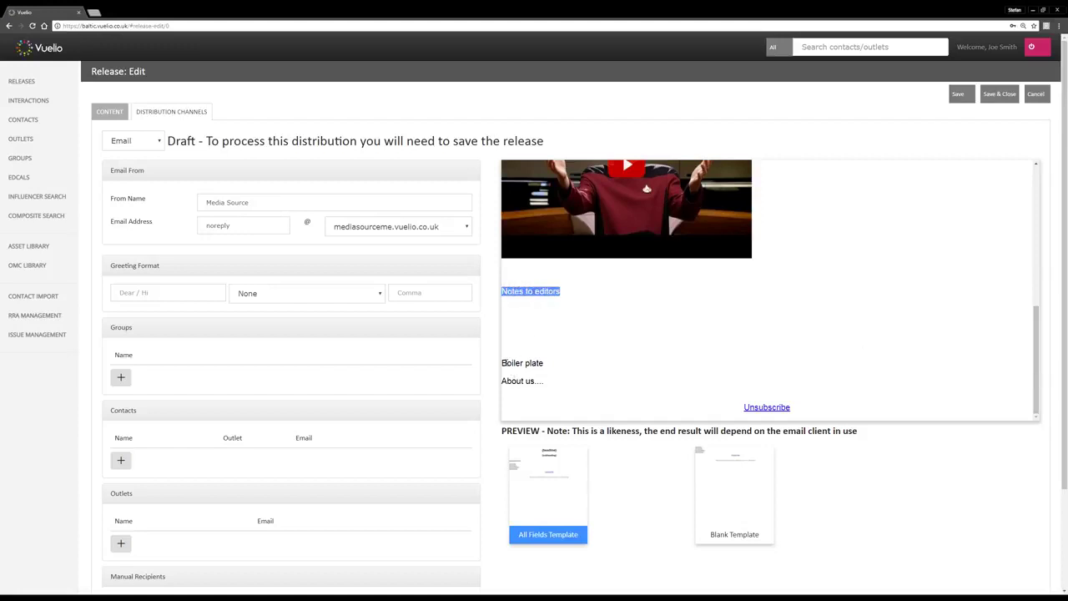
{"action": "left_click_drag", "start_coordinate": [502, 364], "coordinate": [555, 370]}
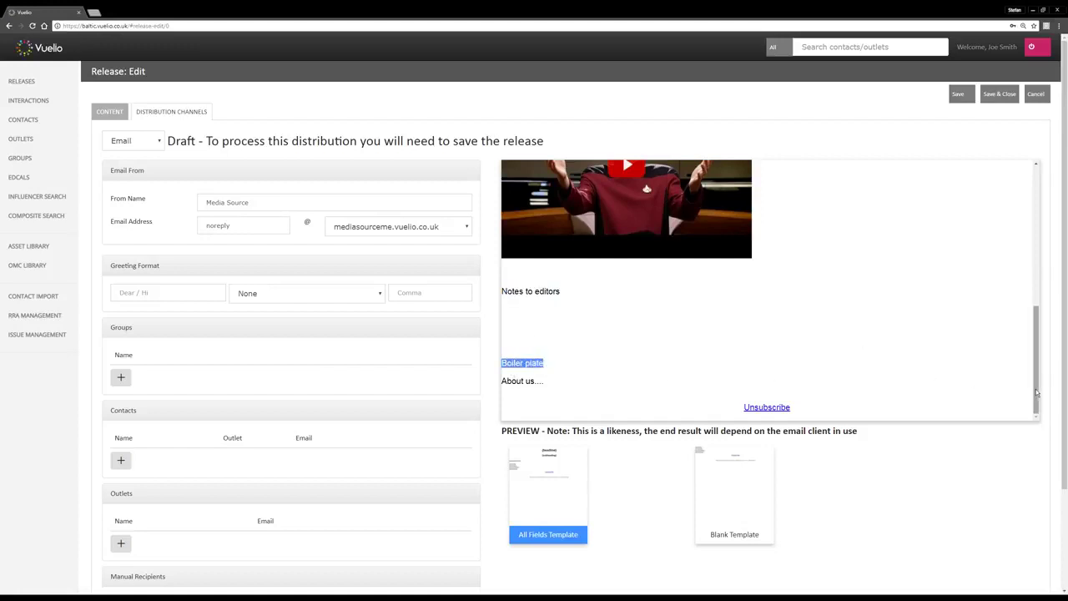
{"action": "left_click_drag", "start_coordinate": [1037, 392], "coordinate": [1033, 247]}
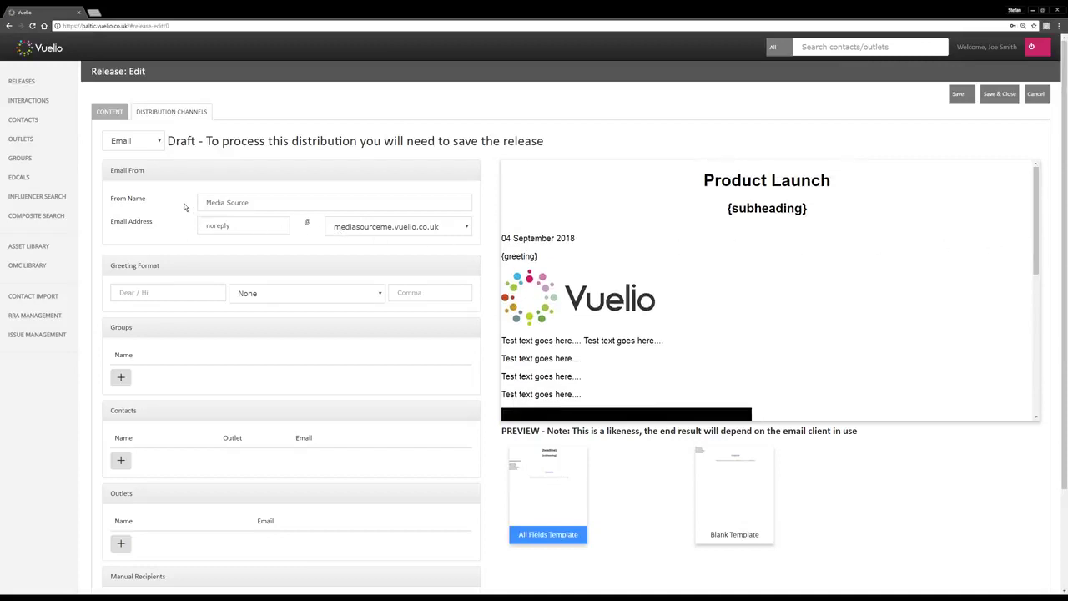
Set the From Name to 'Vuelio Communications' and enter the communications sender e-mail address
{"action": "left_click", "coordinate": [259, 202]}
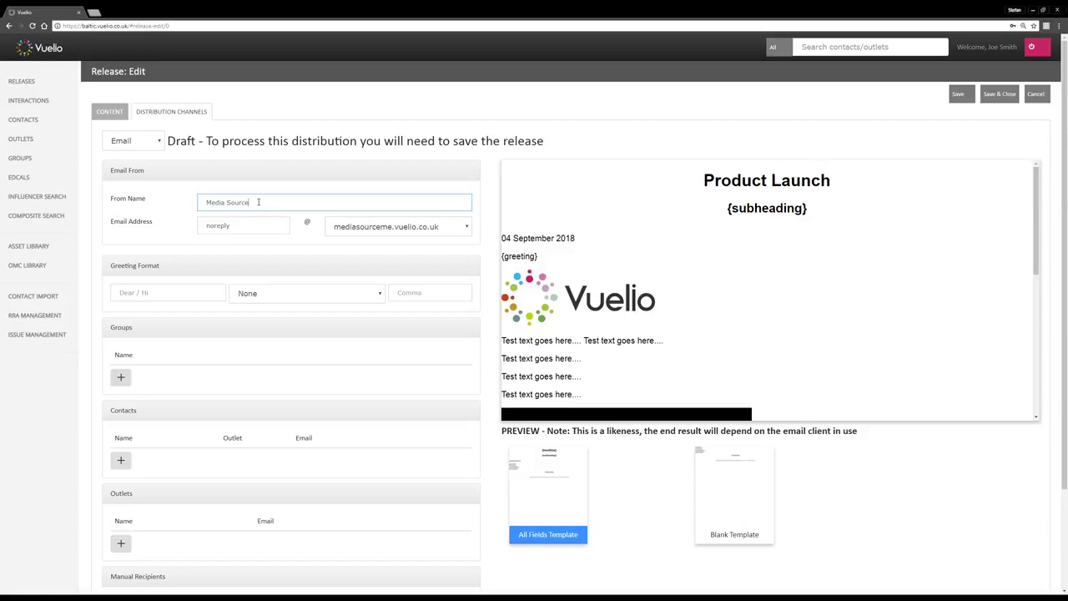
{"action": "triple_click", "coordinate": [258, 202]}
{"action": "type", "text": "Company"}
{"action": "double_click", "coordinate": [258, 202]}
{"action": "type", "text": "Communicatio"}
{"action": "type", "text": "ns"}
{"action": "type", "text": "Vuelio"}
{"action": "key", "text": "Tab"}
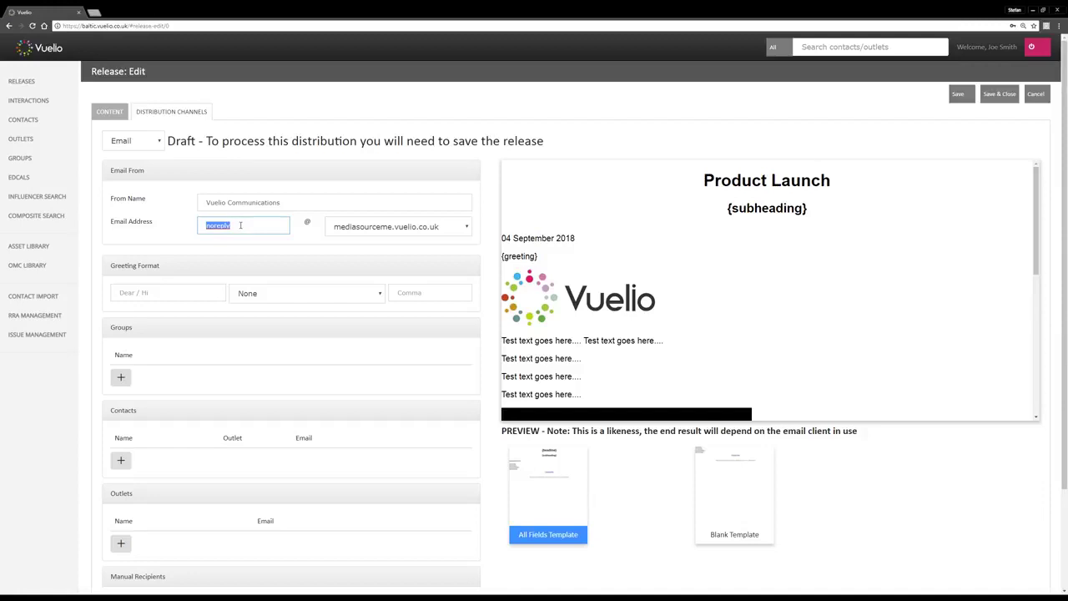
{"action": "type", "text": "communications"}
{"action": "key", "text": "Tab"}
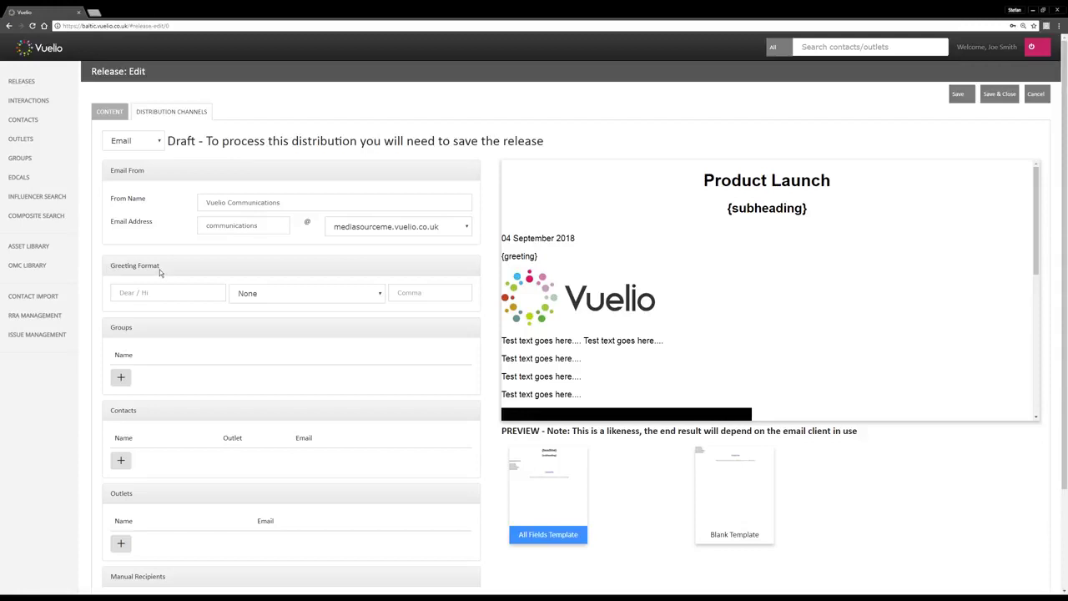
{"action": "left_click_drag", "start_coordinate": [538, 256], "coordinate": [502, 257]}
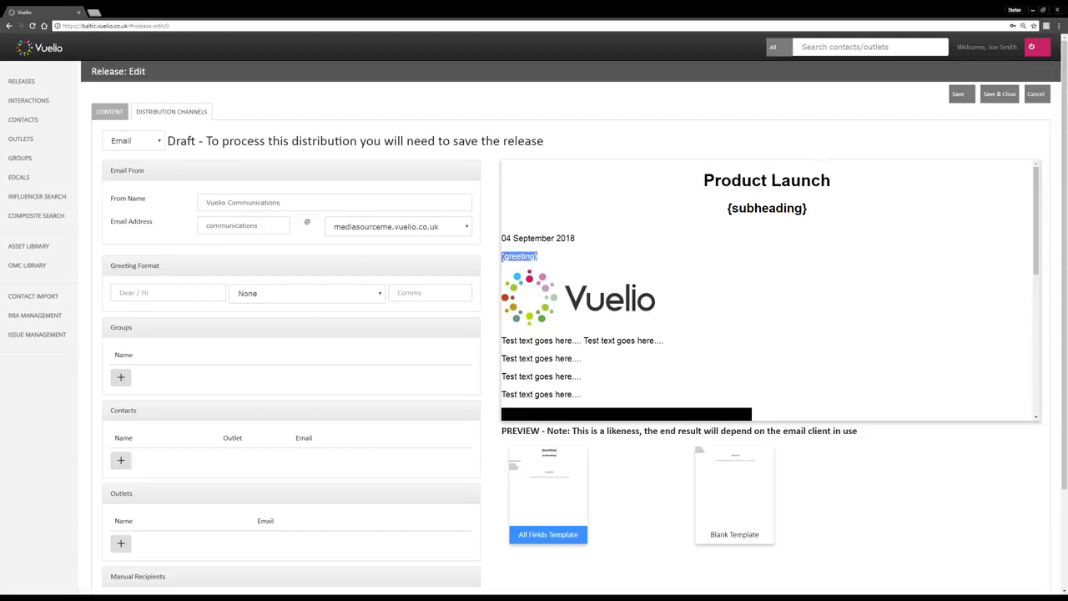
Make the greeting 'Hi' plus First Last name followed by a comma
{"action": "left_click", "coordinate": [182, 294]}
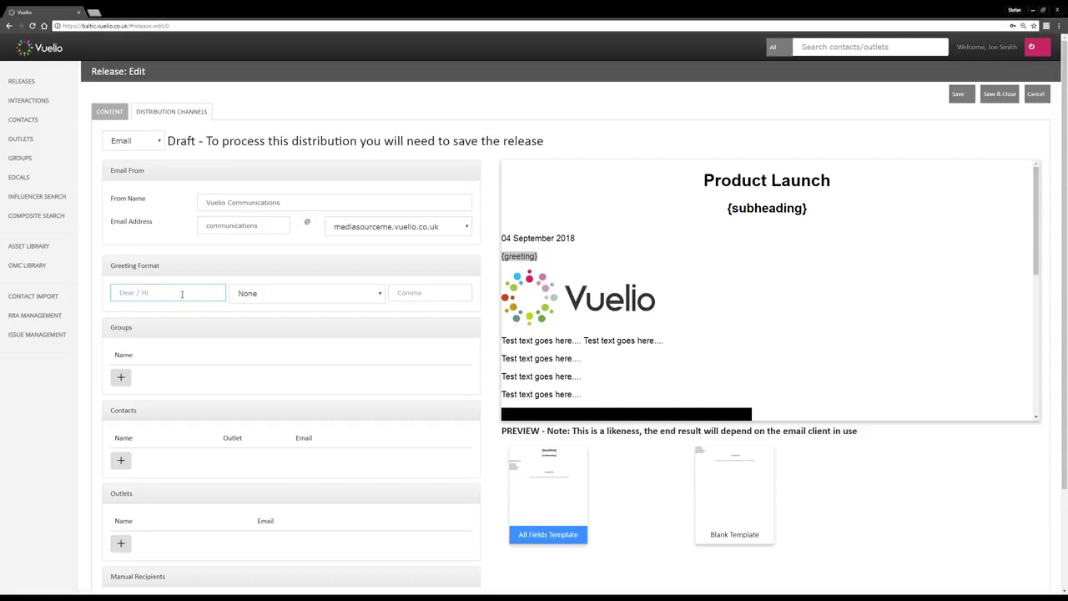
{"action": "type", "text": "Hi"}
{"action": "left_click", "coordinate": [288, 295]}
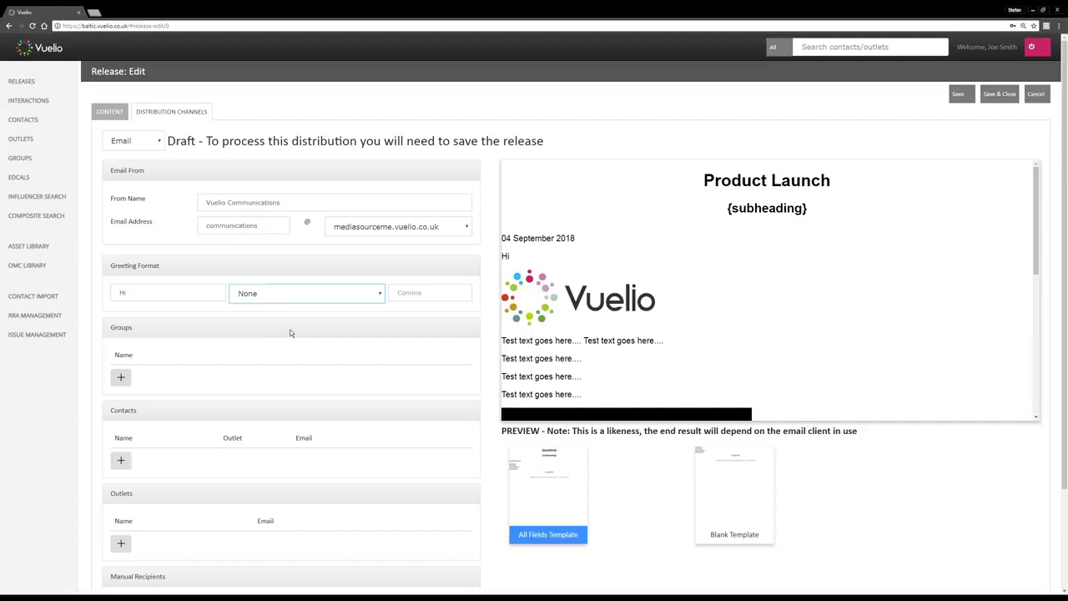
{"action": "key", "text": "Down"}
{"action": "left_click", "coordinate": [414, 297]}
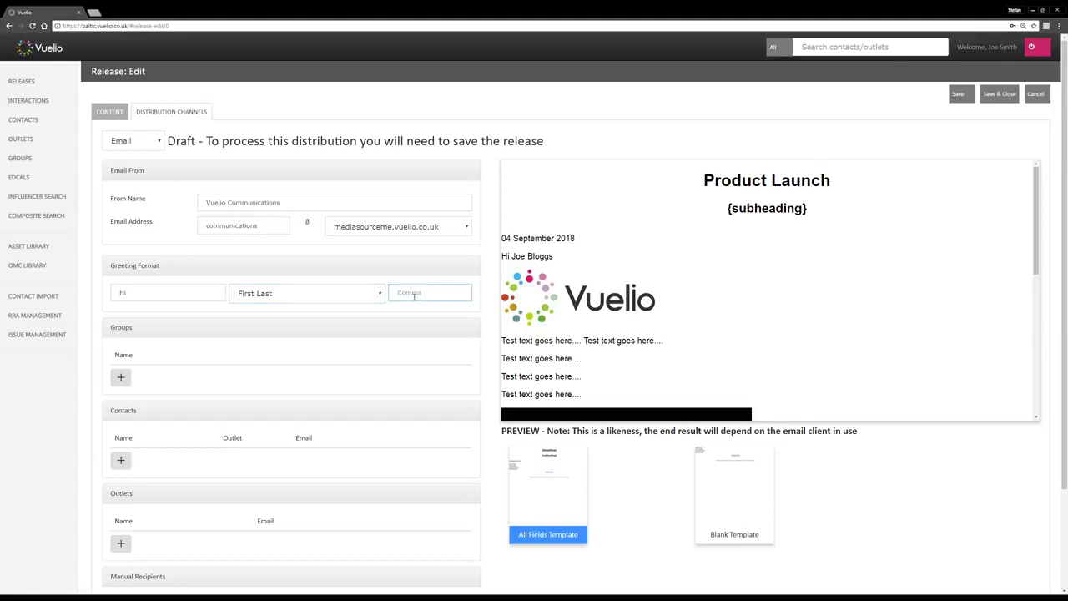
{"action": "type", "text": ","}
{"action": "left_click", "coordinate": [423, 285]}
{"action": "left_click_drag", "start_coordinate": [558, 257], "coordinate": [510, 259]}
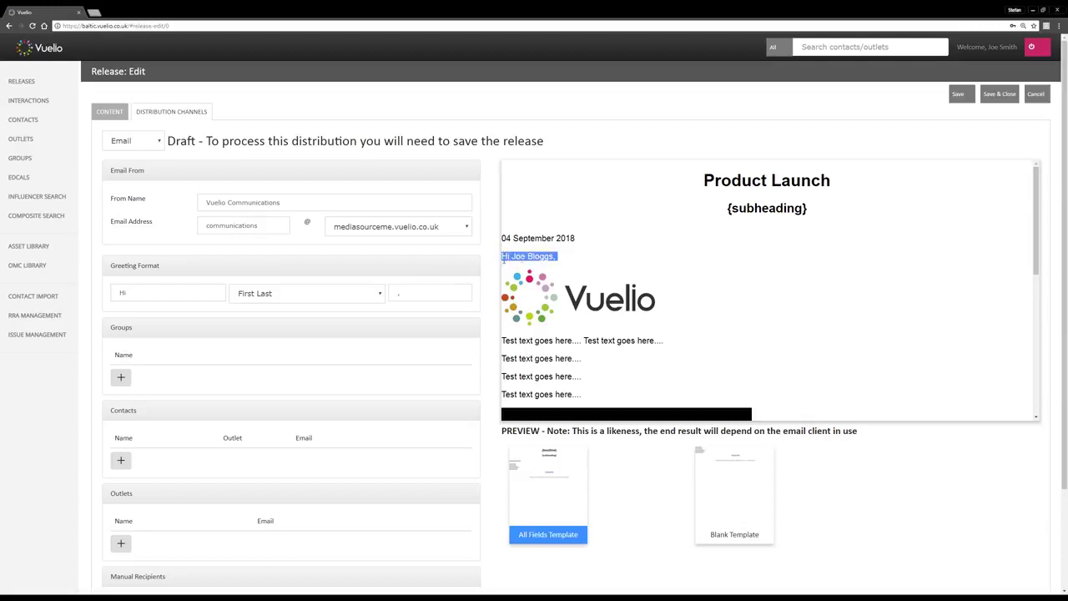
{"action": "left_click", "coordinate": [574, 262]}
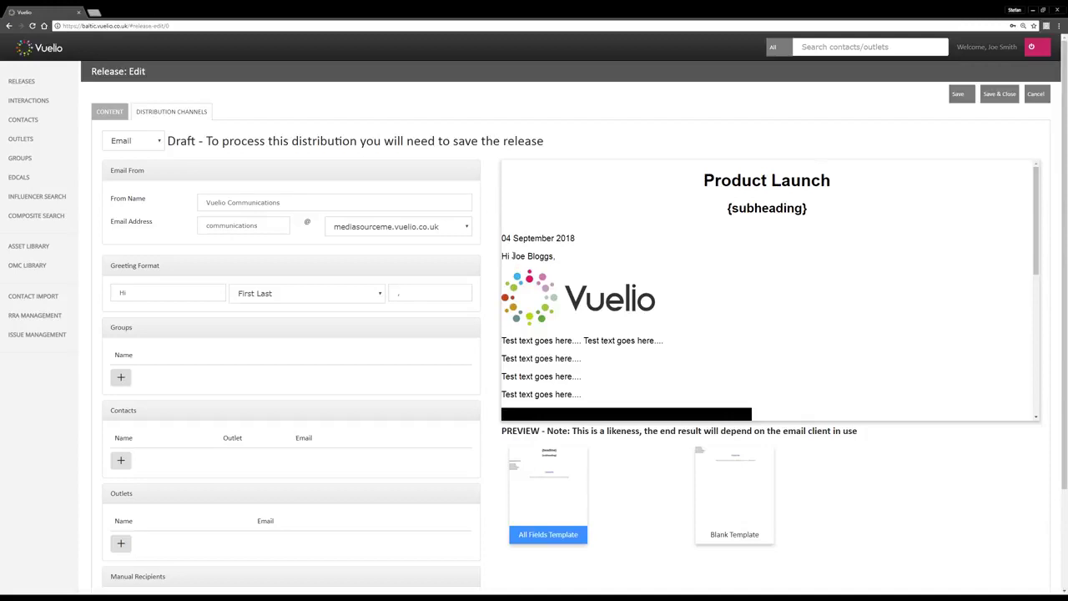
Open the Group Selector from the + button under Groups
{"action": "scroll", "coordinate": [488, 301], "scroll_direction": "down", "scroll_amount": 3}
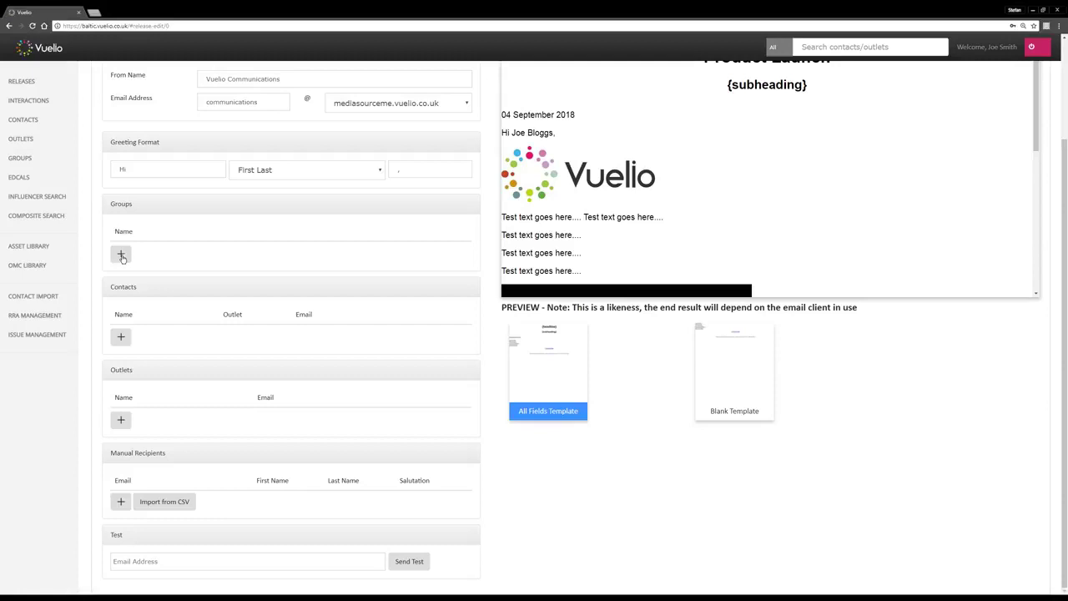
{"action": "left_click", "coordinate": [121, 255]}
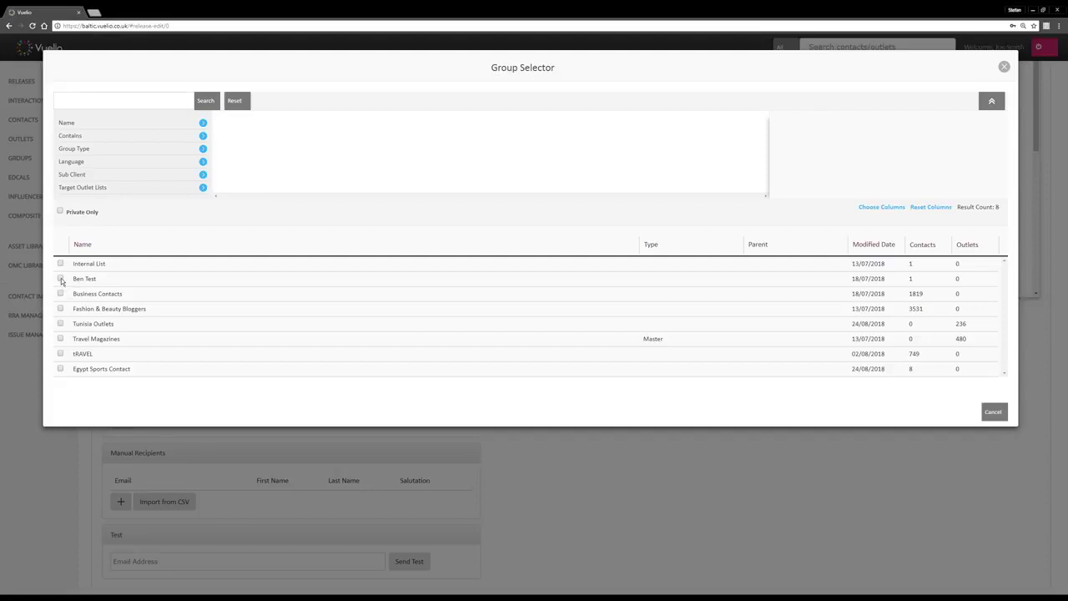
Add the Egypt Sports Contact and tRAVEL groups to the release's recipients
{"action": "left_click", "coordinate": [60, 354]}
{"action": "left_click", "coordinate": [960, 413]}
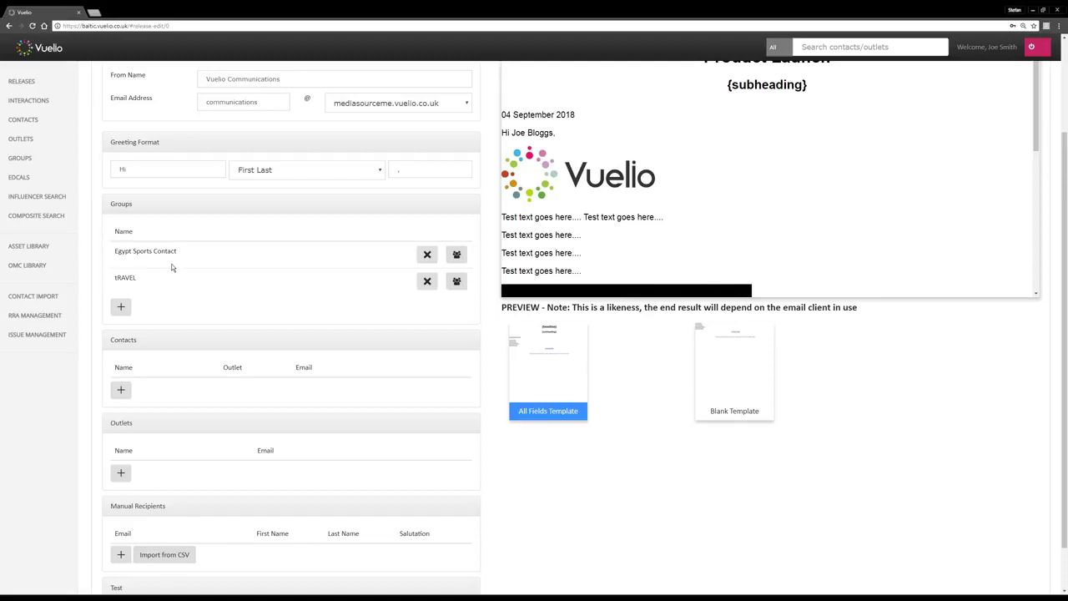
{"action": "scroll", "coordinate": [172, 267], "scroll_direction": "down", "scroll_amount": 1}
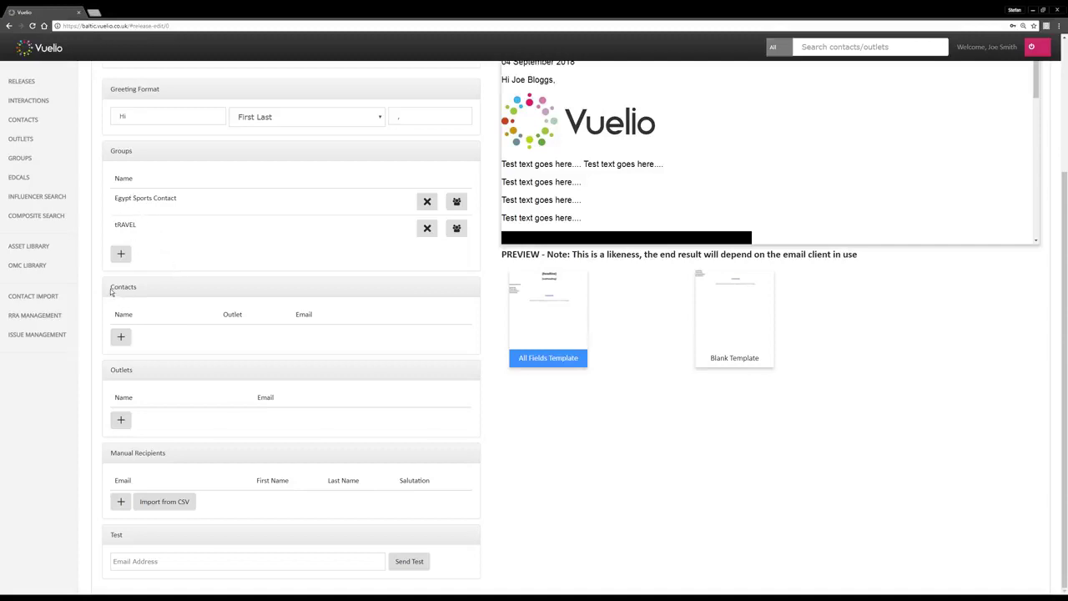
Open the Contact Selector from the Contacts section of the distribution
{"action": "left_click_drag", "start_coordinate": [111, 287], "coordinate": [138, 290]}
{"action": "left_click_drag", "start_coordinate": [110, 370], "coordinate": [132, 370]}
{"action": "left_click", "coordinate": [121, 338]}
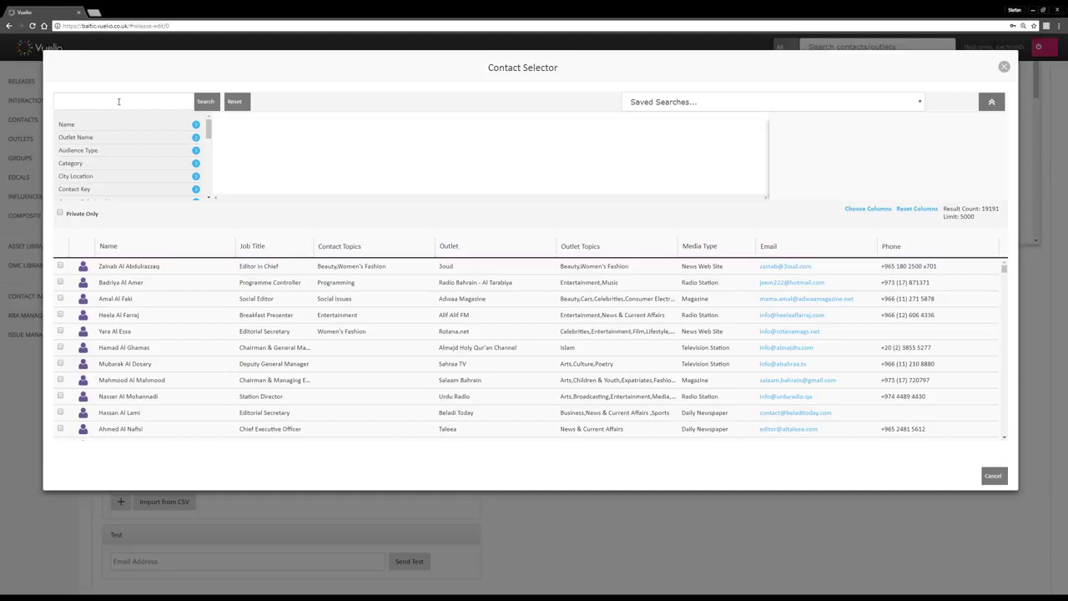
Add the Adwaa Magazine, Salaam Bahrain, Sahraa TV and Almajd Holy Qur'an Channel contacts to the release
{"action": "left_click", "coordinate": [60, 300]}
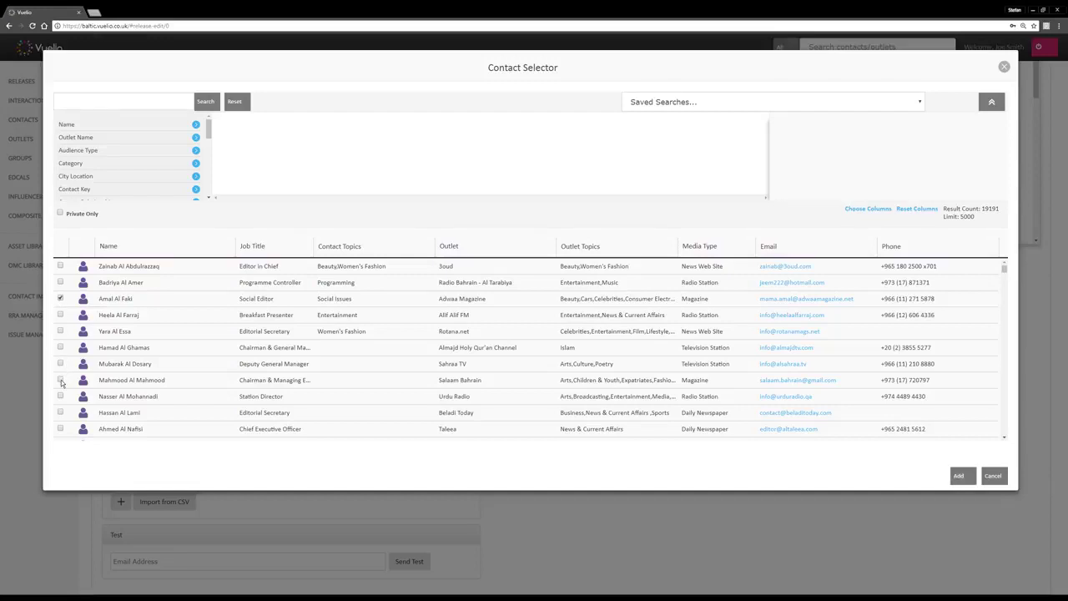
{"action": "left_click", "coordinate": [60, 381]}
{"action": "left_click", "coordinate": [60, 364]}
{"action": "left_click", "coordinate": [60, 349]}
{"action": "left_click", "coordinate": [960, 476]}
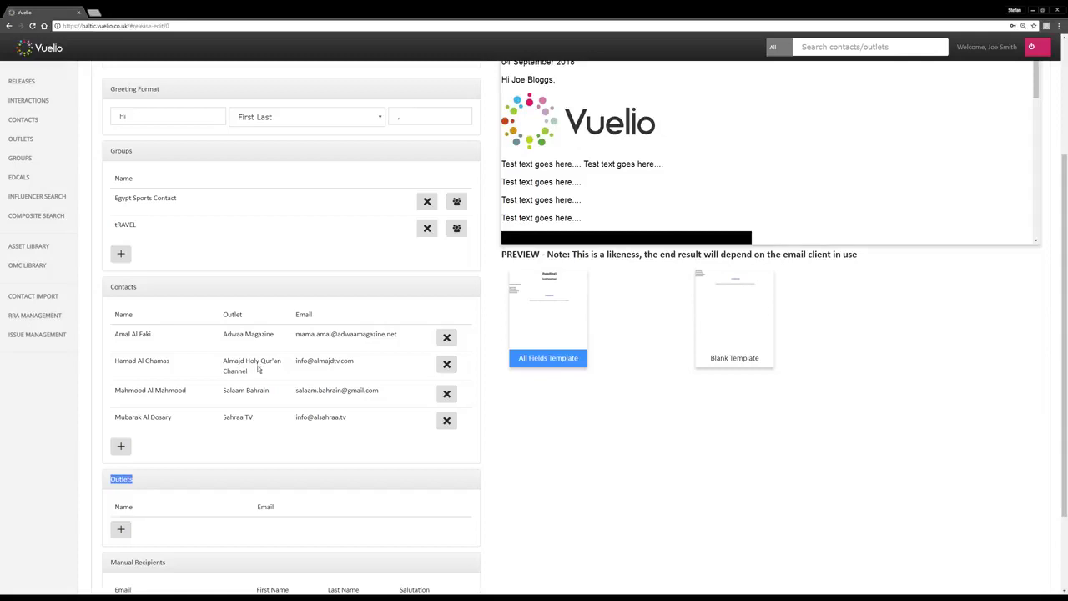
{"action": "scroll", "coordinate": [257, 364], "scroll_direction": "down", "scroll_amount": 1}
{"action": "scroll", "coordinate": [257, 364], "scroll_direction": "down", "scroll_amount": 1}
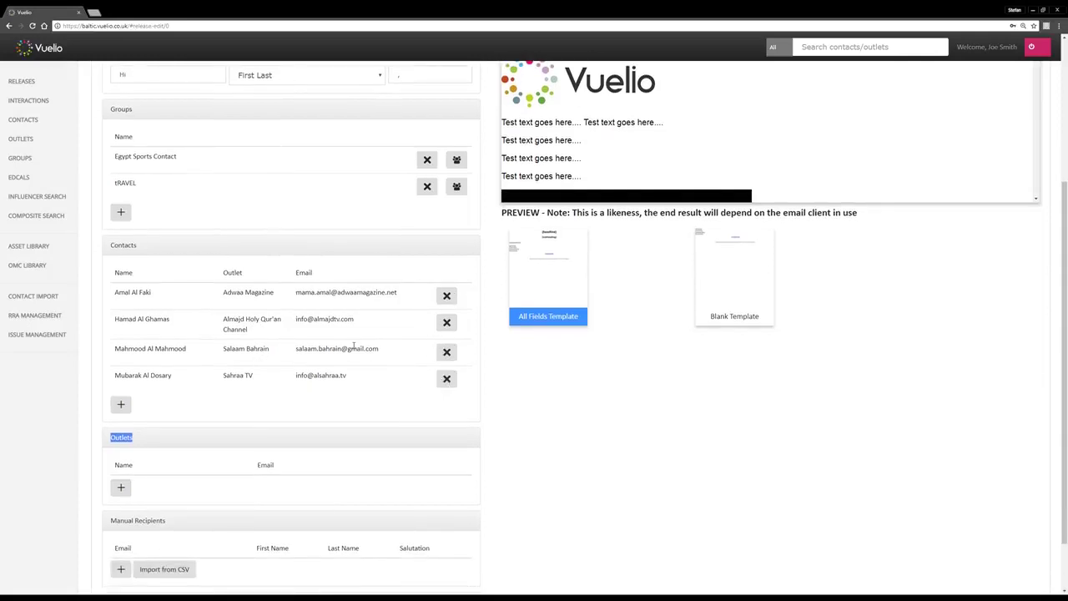
{"action": "scroll", "coordinate": [447, 381], "scroll_direction": "up", "scroll_amount": 2}
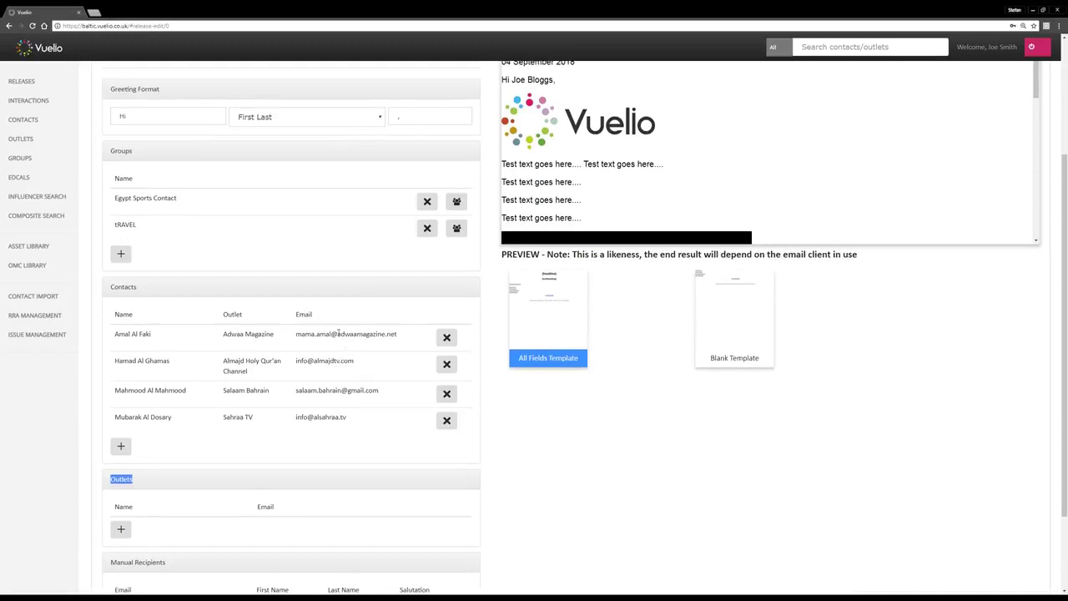
Expand the Egypt Sports Contact group into individual contacts and remove an unwanted one
{"action": "left_click_drag", "start_coordinate": [117, 198], "coordinate": [140, 198]}
{"action": "left_click", "coordinate": [141, 198]}
{"action": "left_click_drag", "start_coordinate": [115, 199], "coordinate": [166, 199]}
{"action": "left_click", "coordinate": [457, 203]}
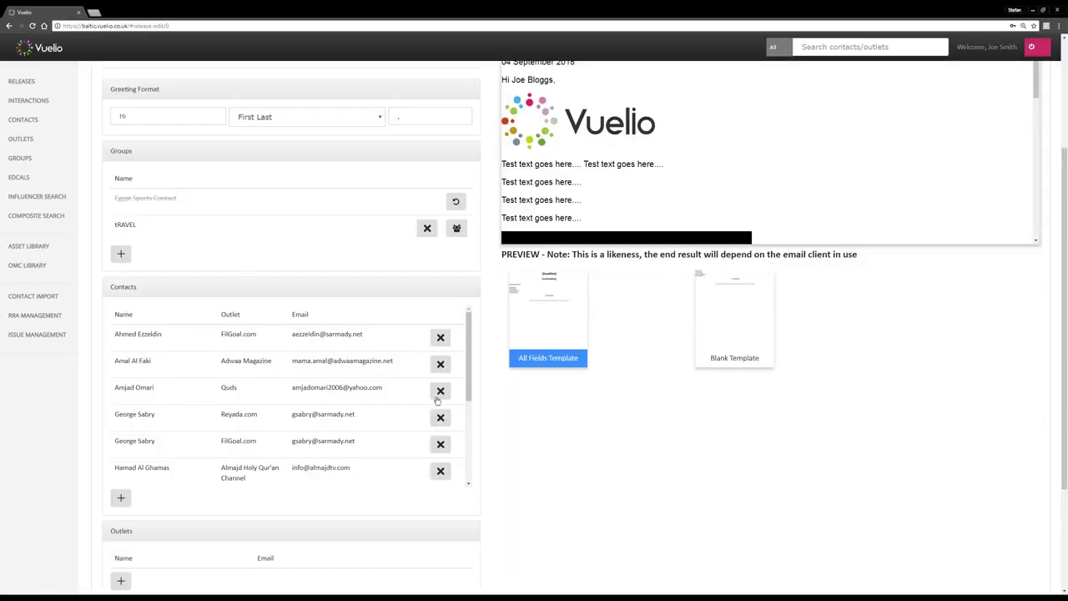
{"action": "left_click_drag", "start_coordinate": [468, 386], "coordinate": [441, 426]}
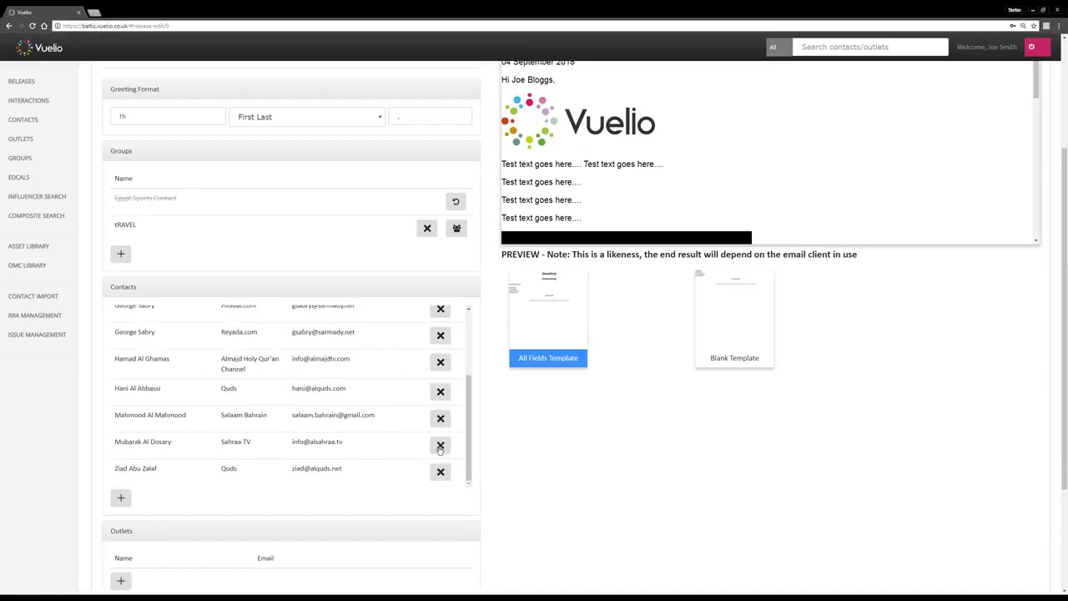
{"action": "left_click", "coordinate": [440, 446]}
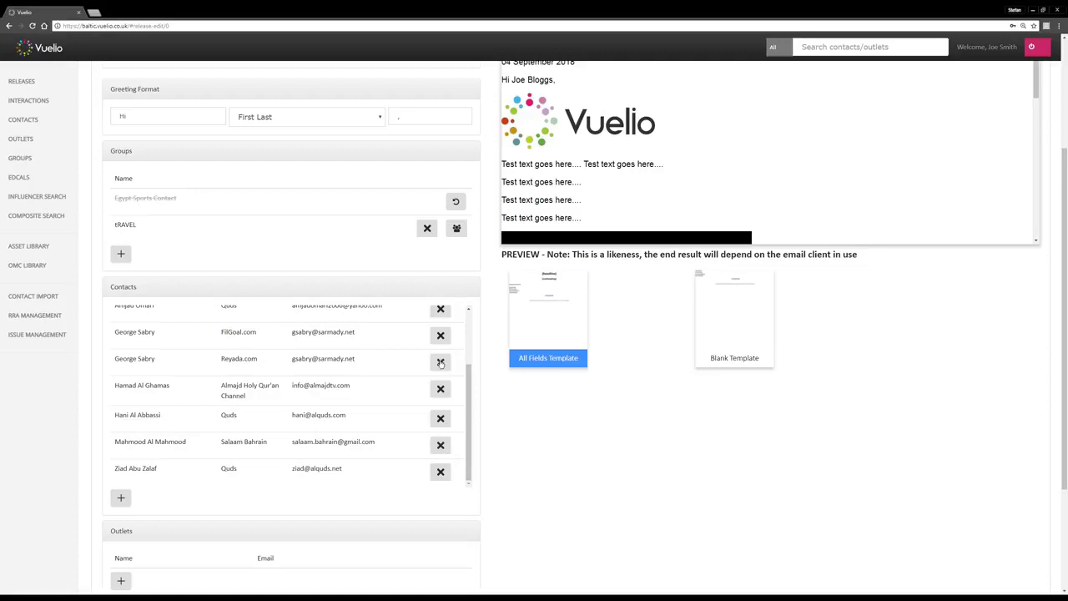
{"action": "scroll", "coordinate": [462, 377], "scroll_direction": "down", "scroll_amount": 2}
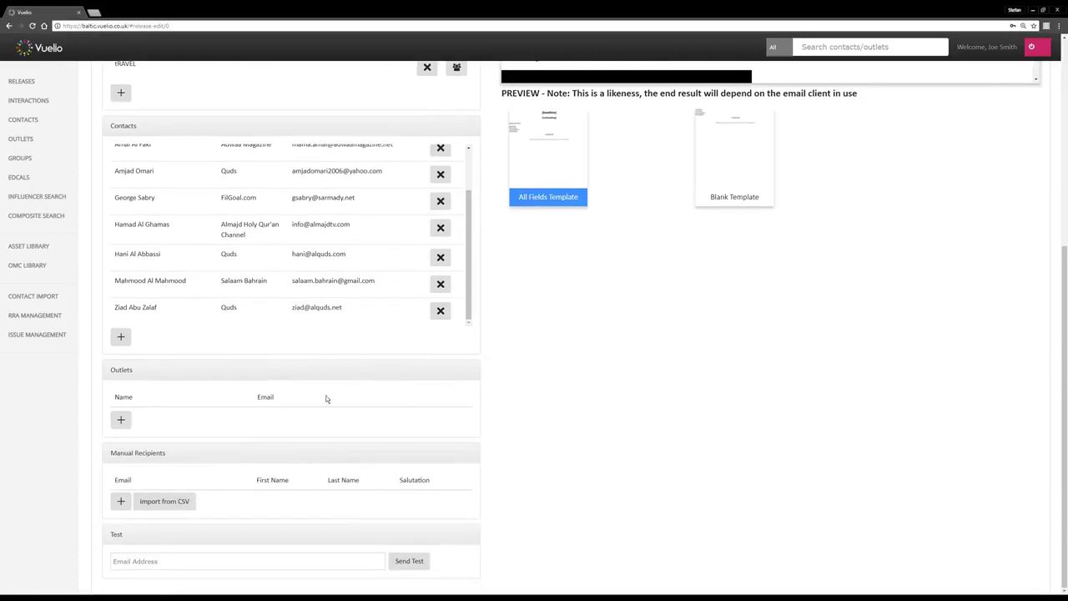
Add a manual recipient row with the recipient's e-mail address, letting first and last name auto-fill
{"action": "double_click", "coordinate": [115, 370]}
{"action": "left_click", "coordinate": [120, 504]}
{"action": "left_click", "coordinate": [135, 501]}
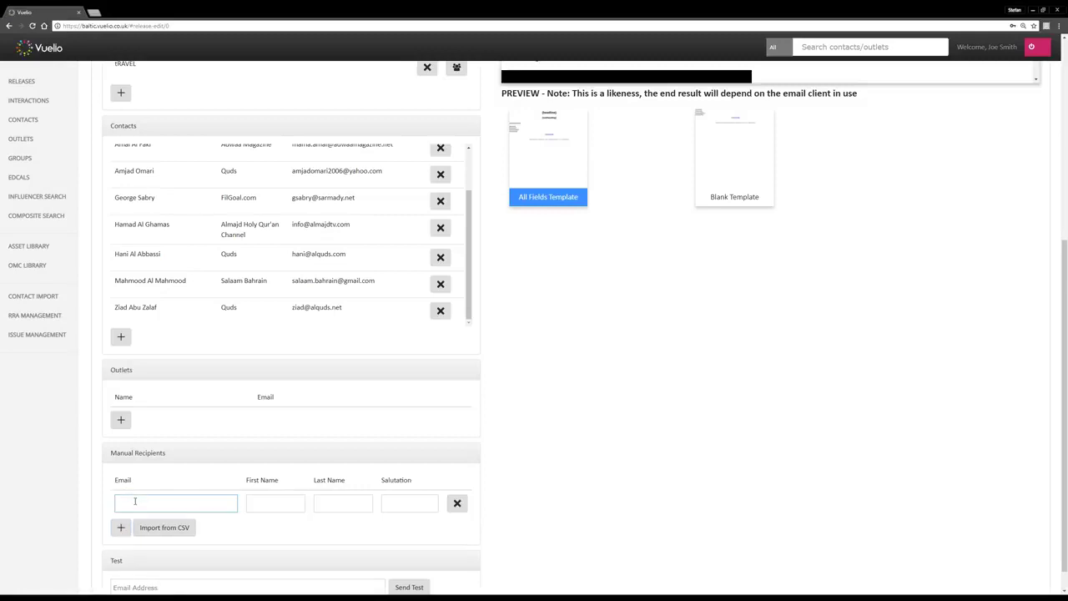
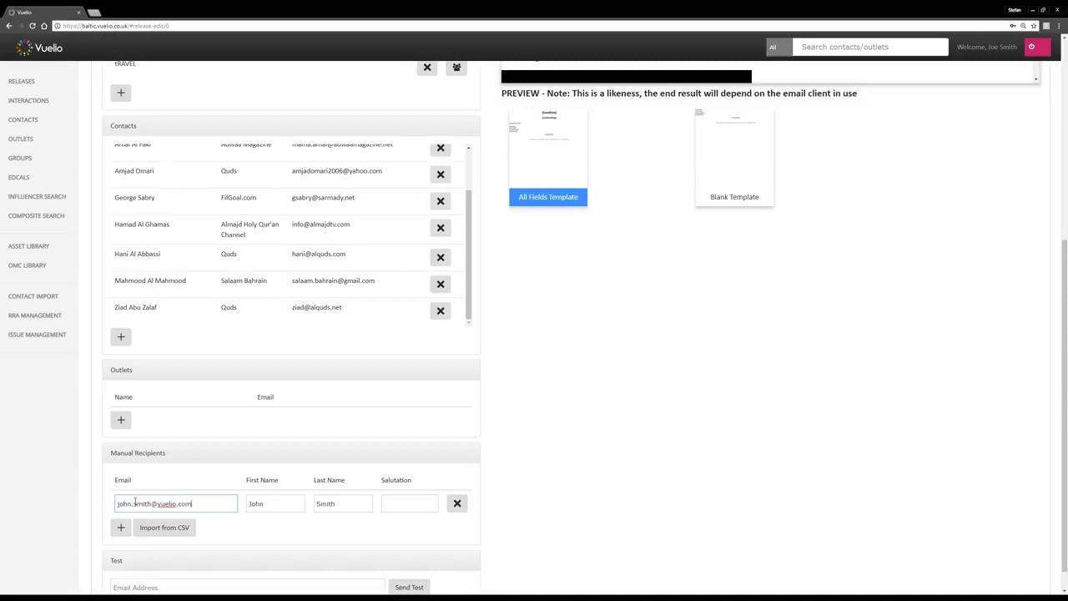
{"action": "left_click", "coordinate": [180, 484]}
{"action": "scroll", "coordinate": [479, 474], "scroll_direction": "down", "scroll_amount": 1}
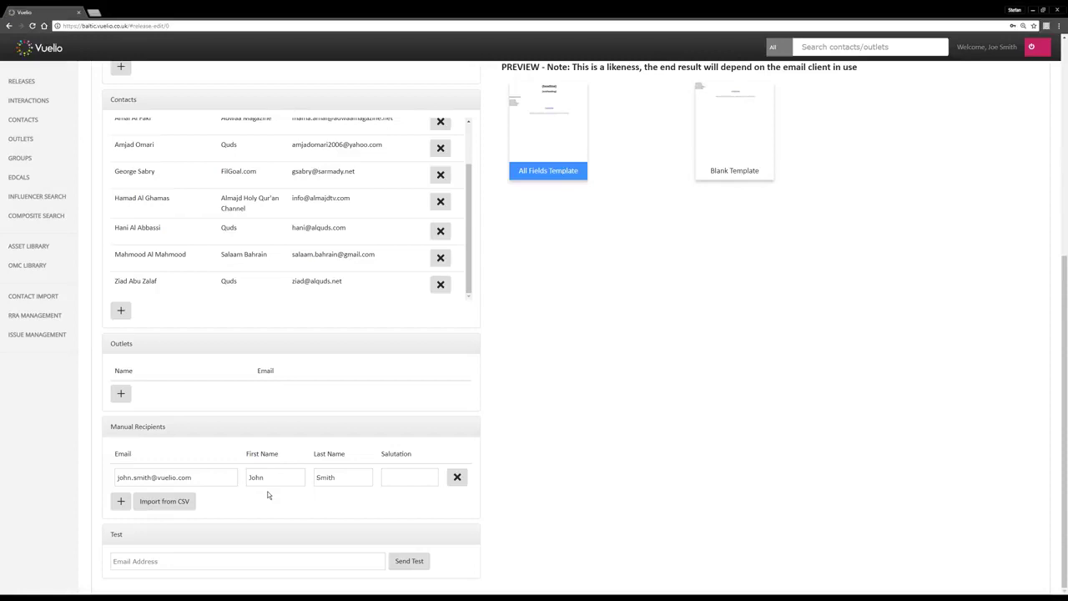
Send a test email of the release to a test address and dismiss the Sent confirmation
{"action": "left_click", "coordinate": [151, 561]}
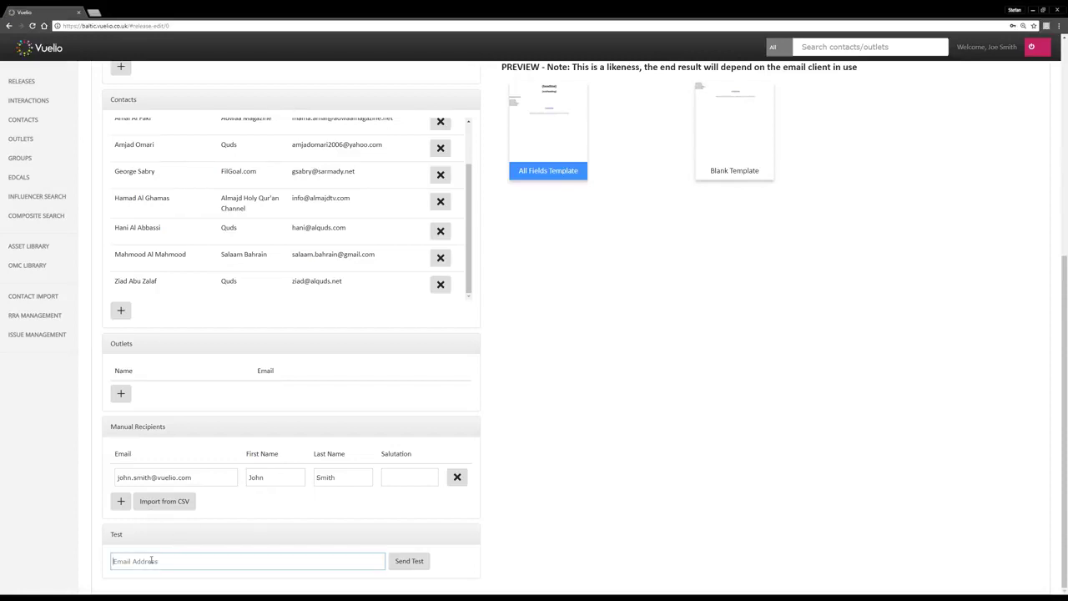
{"action": "left_click", "coordinate": [405, 561]}
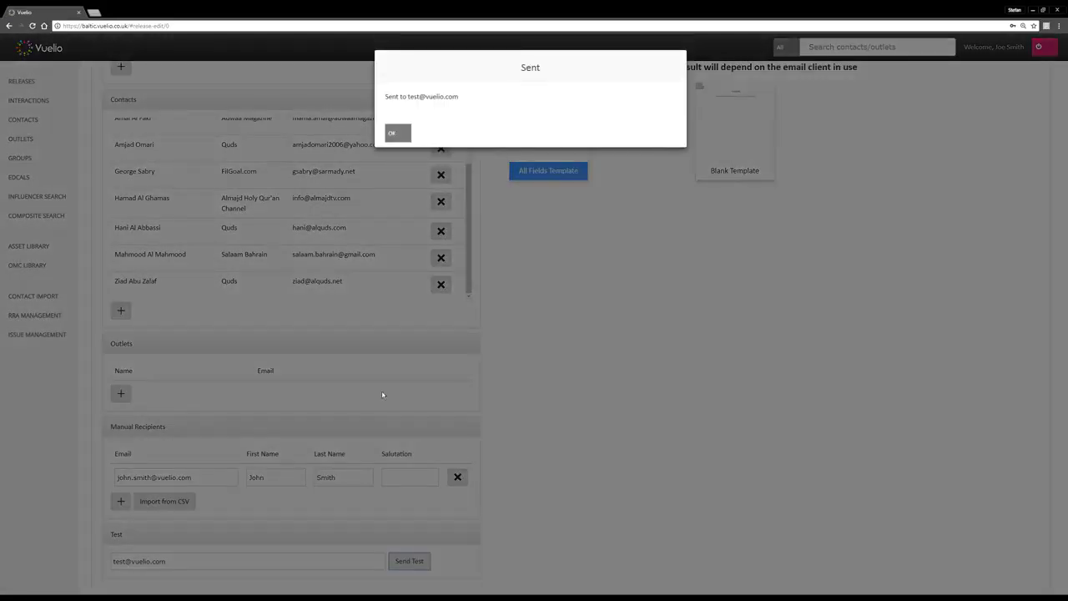
{"action": "left_click", "coordinate": [398, 134]}
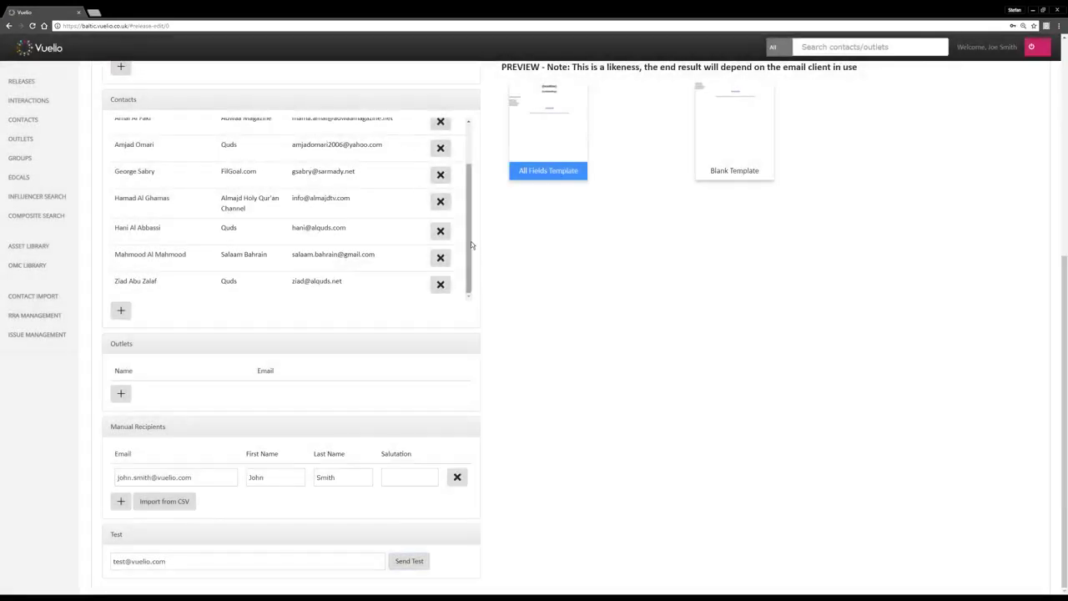
{"action": "scroll", "coordinate": [483, 276], "scroll_direction": "up", "scroll_amount": 5}
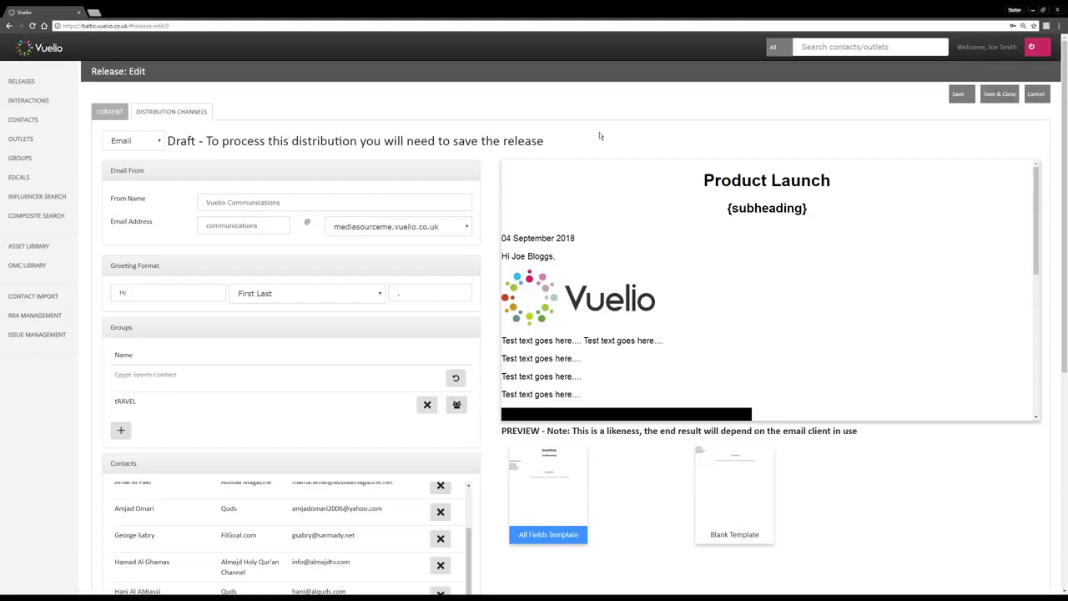
Save the Product Launch release as a draft and confirm its 04/09/2018 08:00 schedule
{"action": "left_click_drag", "start_coordinate": [544, 142], "coordinate": [167, 142]}
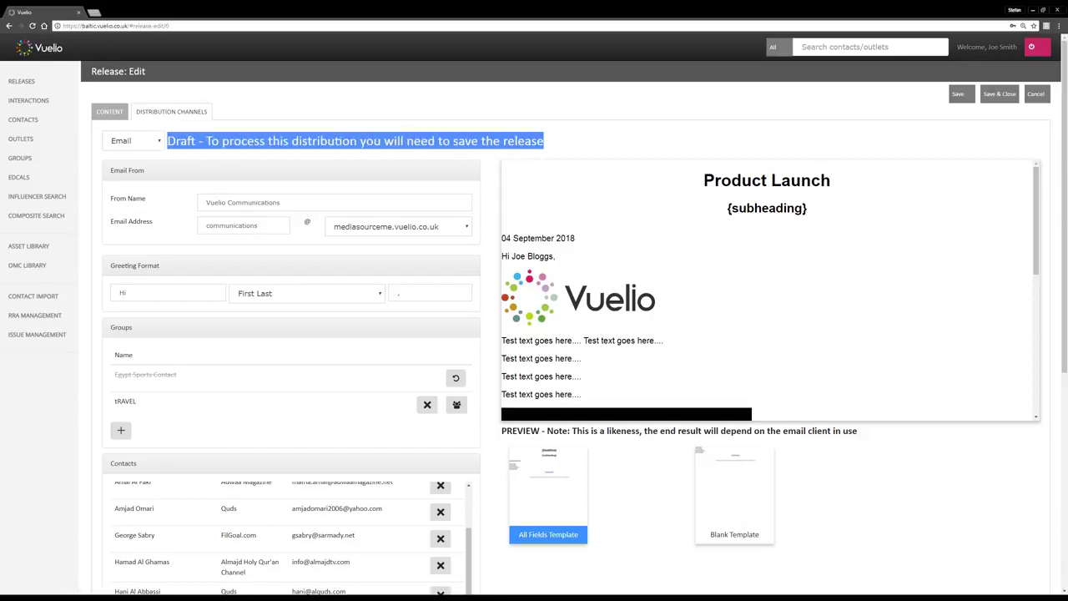
{"action": "left_click", "coordinate": [961, 96]}
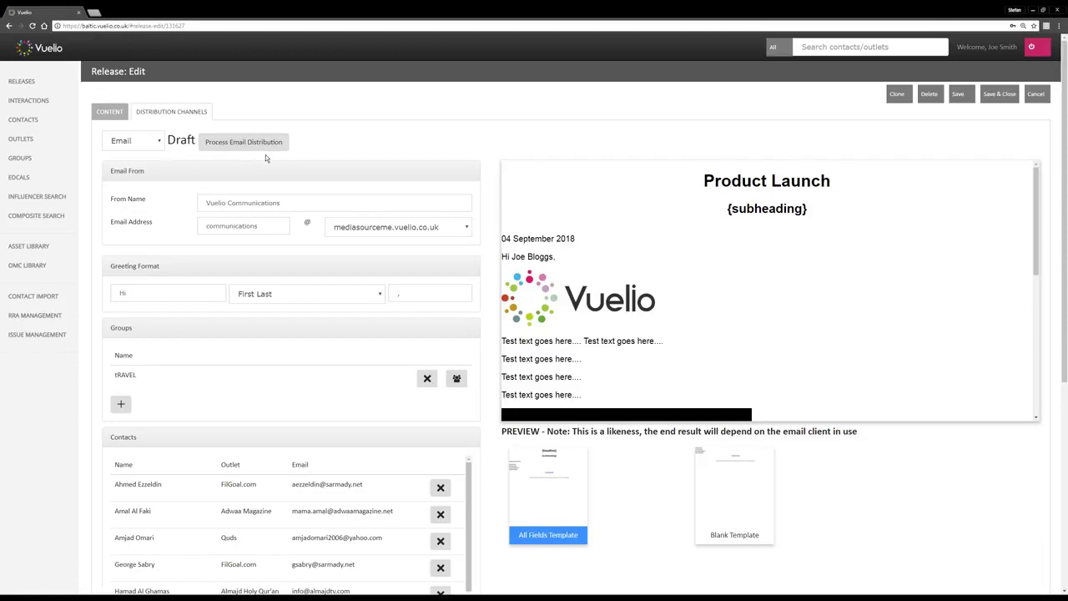
{"action": "left_click", "coordinate": [109, 113]}
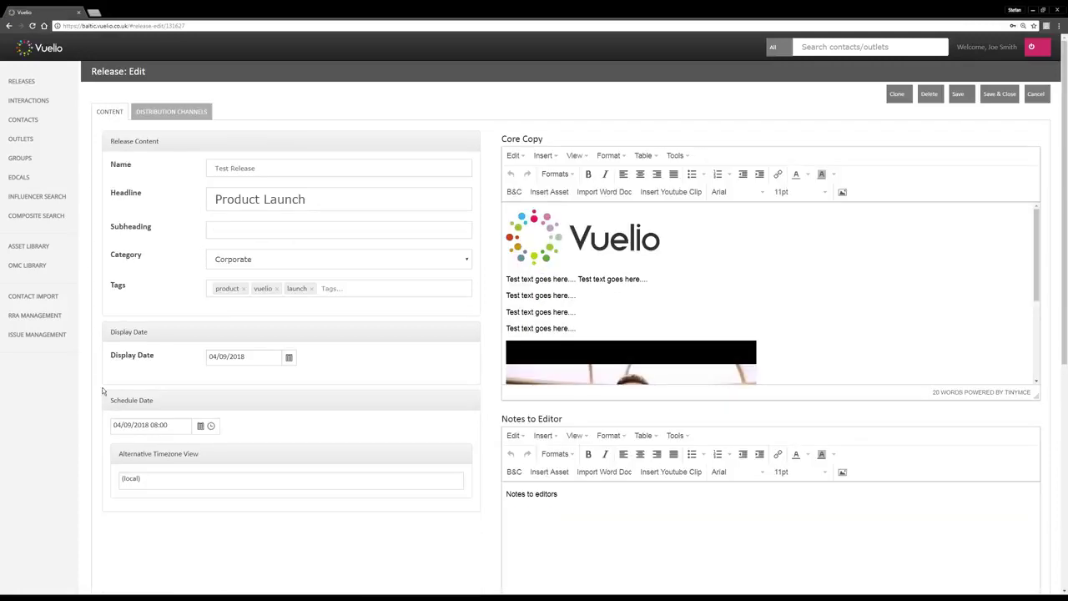
{"action": "left_click", "coordinate": [114, 424]}
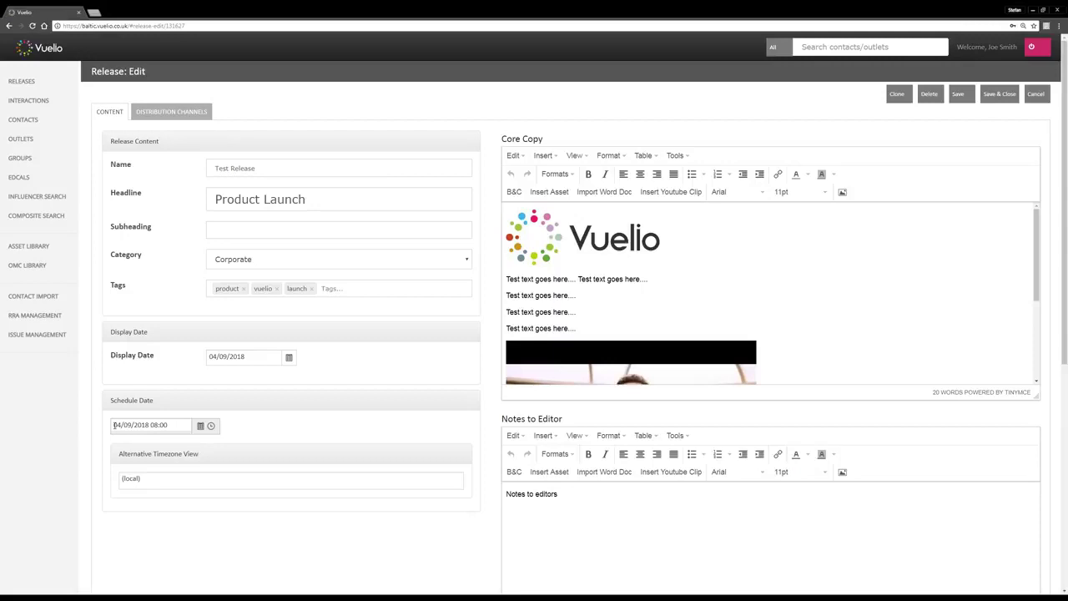
{"action": "left_click_drag", "start_coordinate": [150, 425], "coordinate": [167, 426]}
{"action": "left_click", "coordinate": [167, 400]}
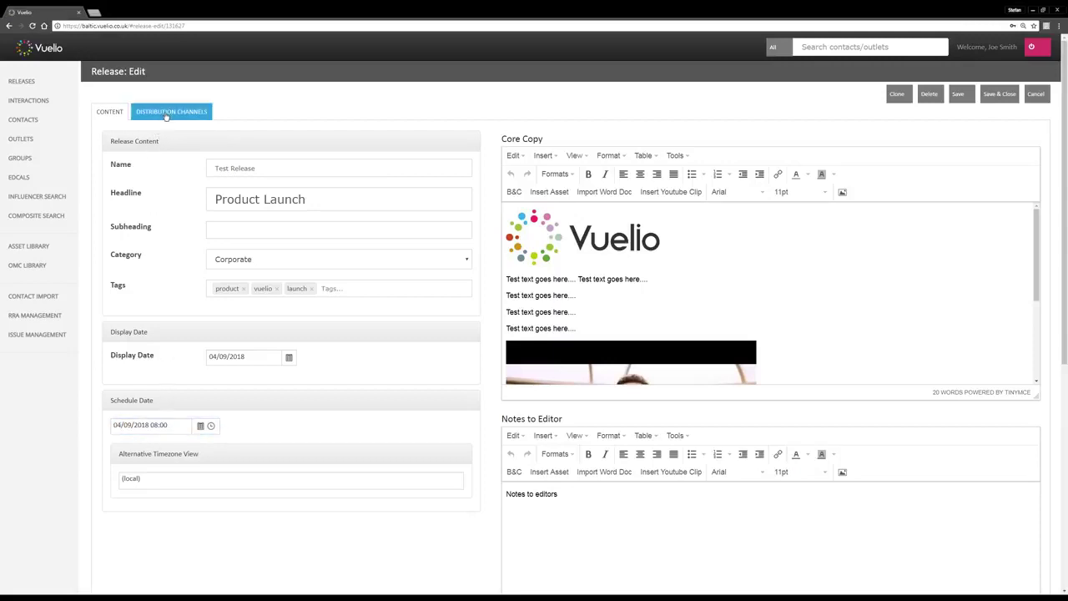
{"action": "left_click", "coordinate": [168, 113]}
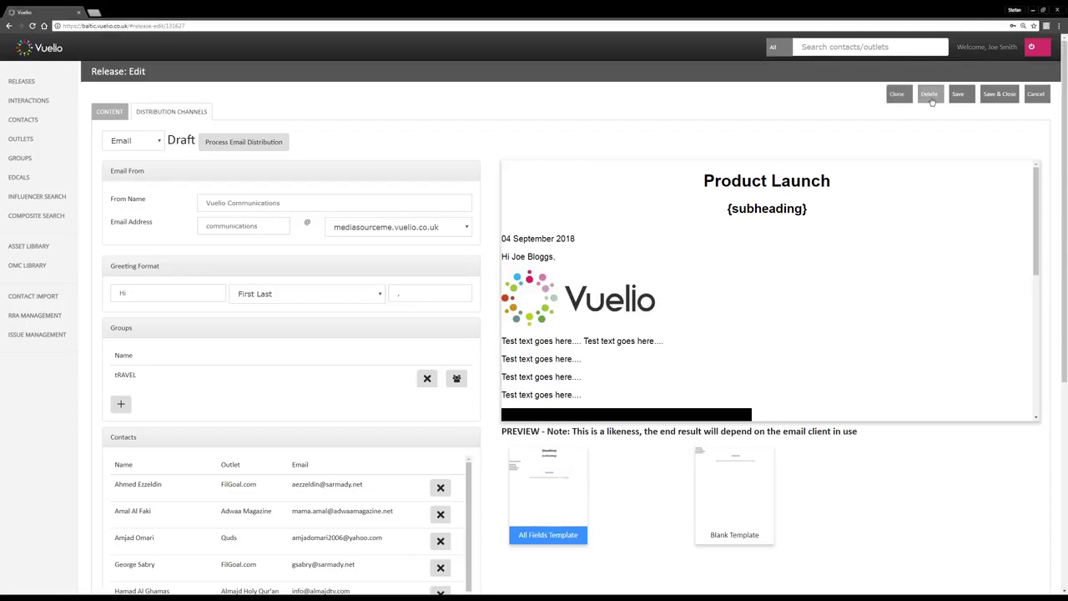
Open Release Management and locate the Test Release draft scheduled for 04/09/2018
{"action": "left_click", "coordinate": [25, 82]}
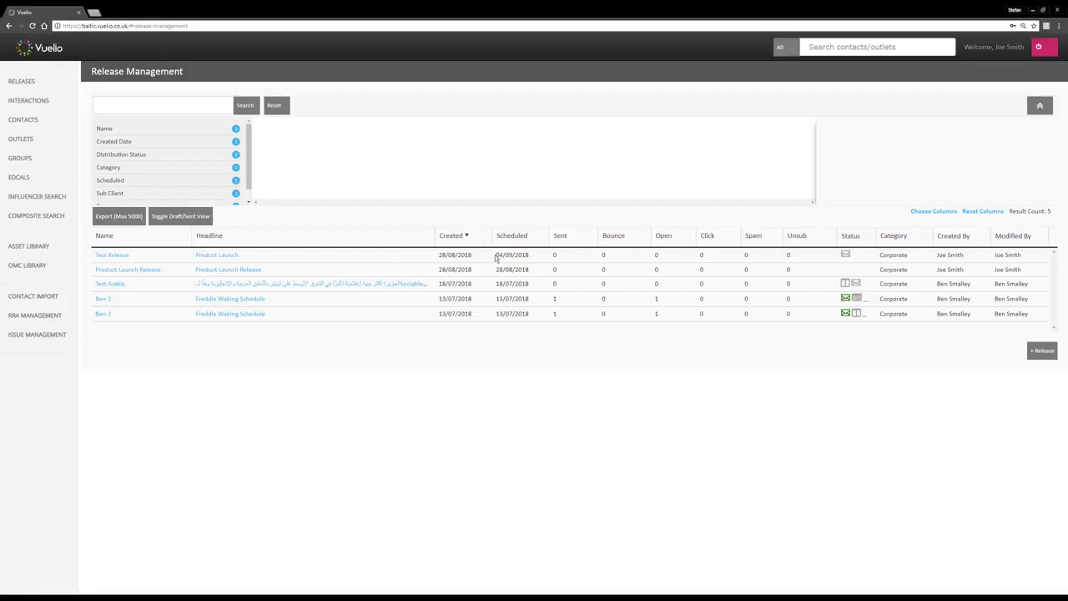
{"action": "left_click_drag", "start_coordinate": [495, 257], "coordinate": [530, 255]}
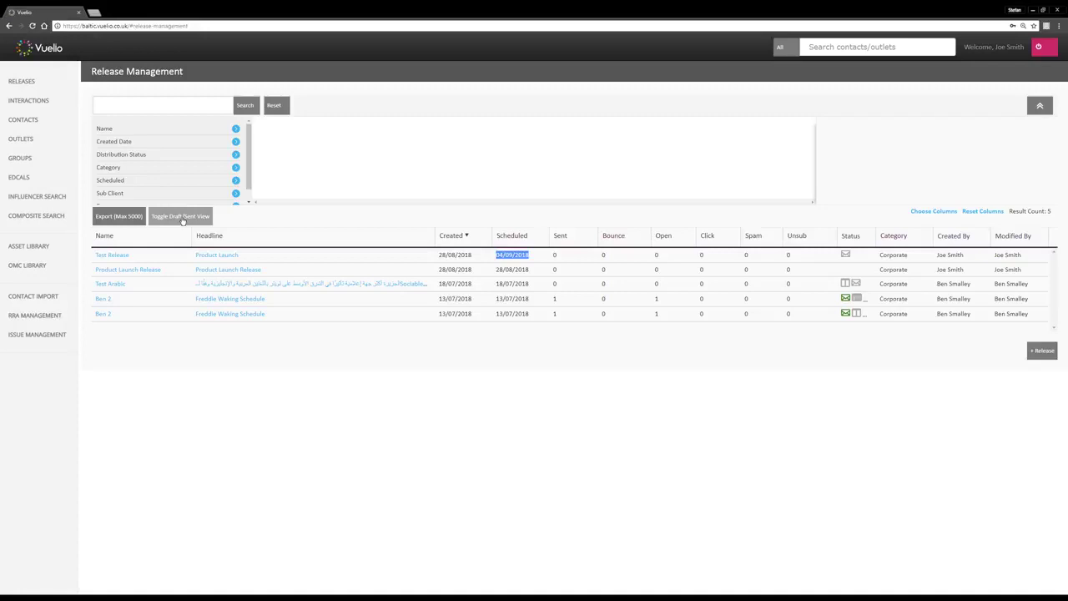
Toggle Release Management to list the 5 sent releases and review the Tag and Category filters
{"action": "left_click", "coordinate": [180, 218]}
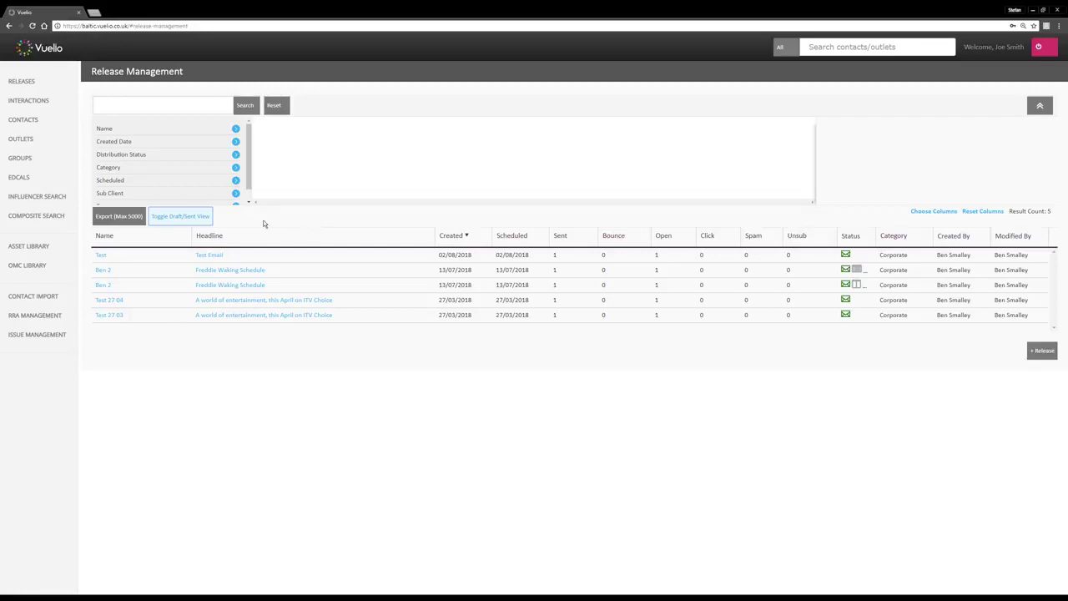
{"action": "left_click", "coordinate": [124, 109]}
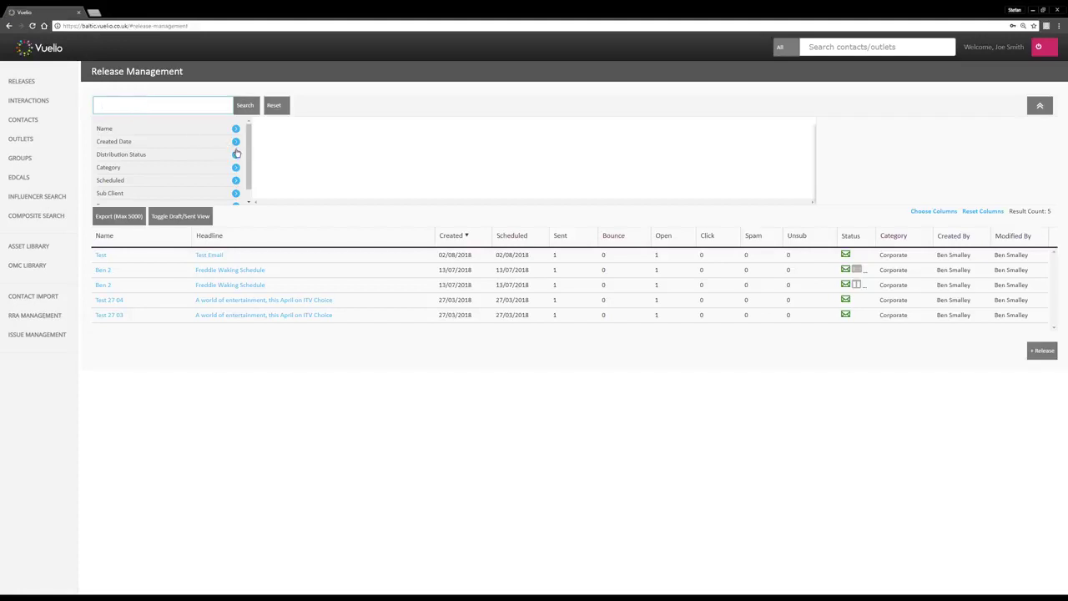
{"action": "scroll", "coordinate": [248, 150], "scroll_direction": "down", "scroll_amount": 1}
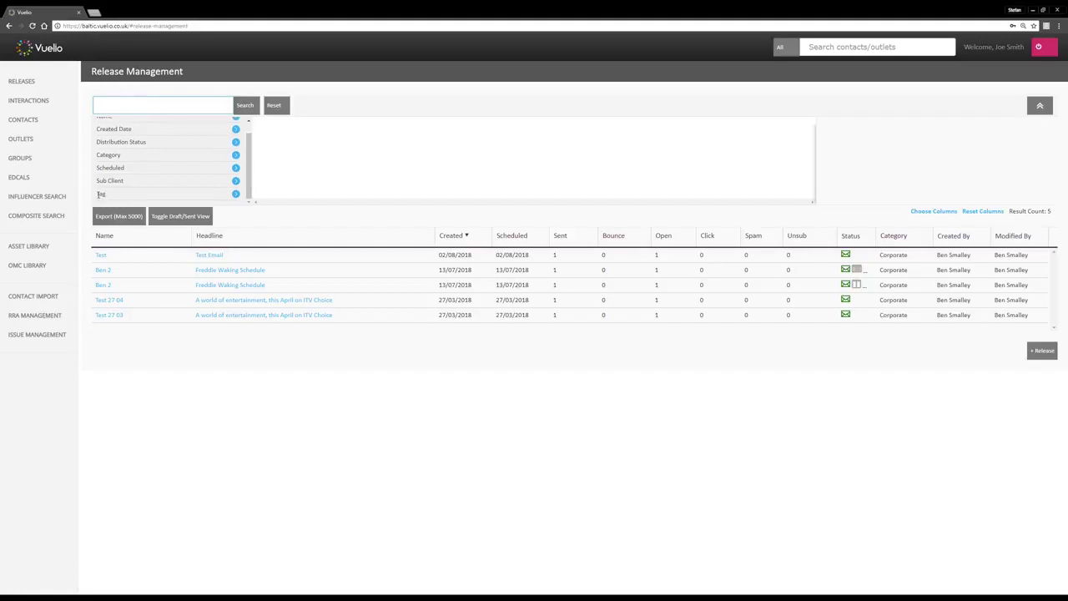
{"action": "double_click", "coordinate": [101, 194]}
{"action": "left_click_drag", "start_coordinate": [98, 155], "coordinate": [123, 159]}
{"action": "left_click", "coordinate": [285, 176]}
{"action": "left_click", "coordinate": [314, 597]}
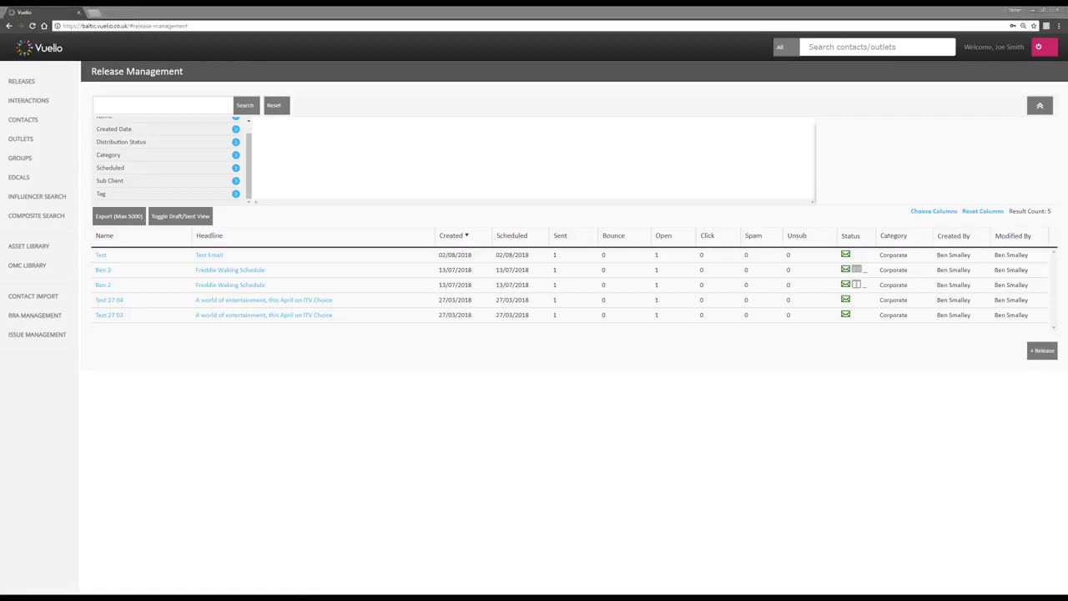